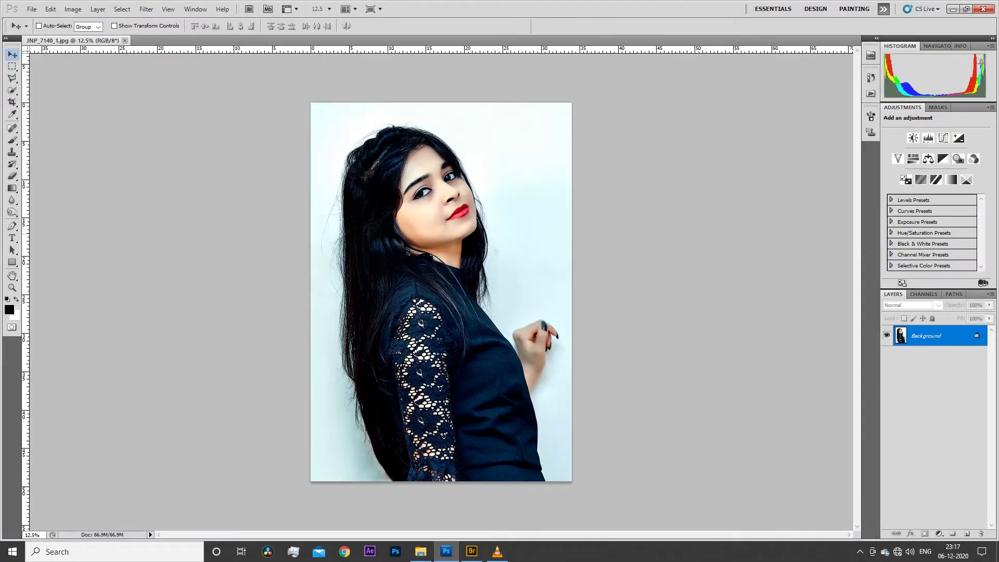
Step: Zoom in on JNP_7140_1.jpg and duplicate the Background layer into Background copy
key("ctrl+plus")
key("ctrl+plus")
key("ctrl+plus")
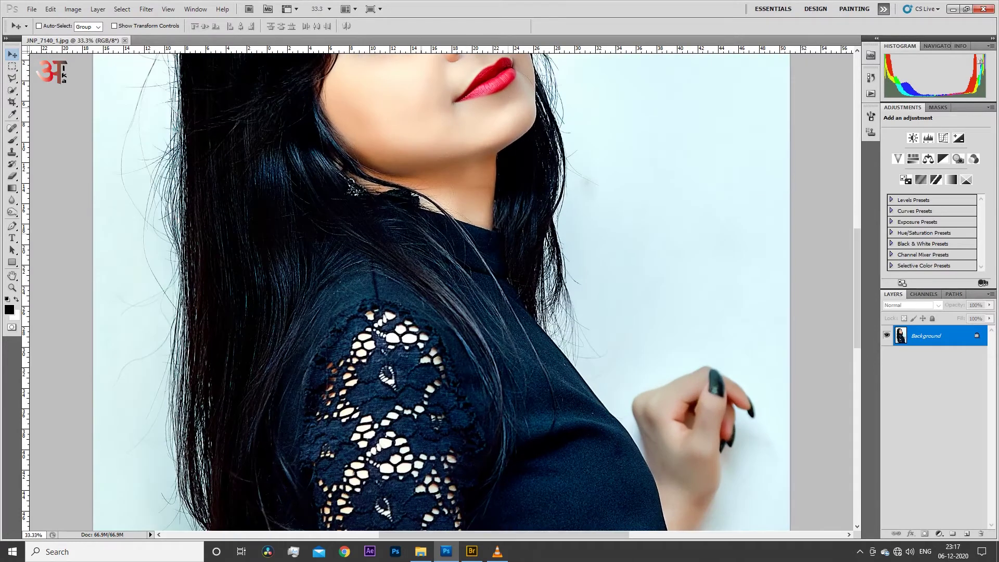
key("ctrl+plus")
key("ctrl+plus")
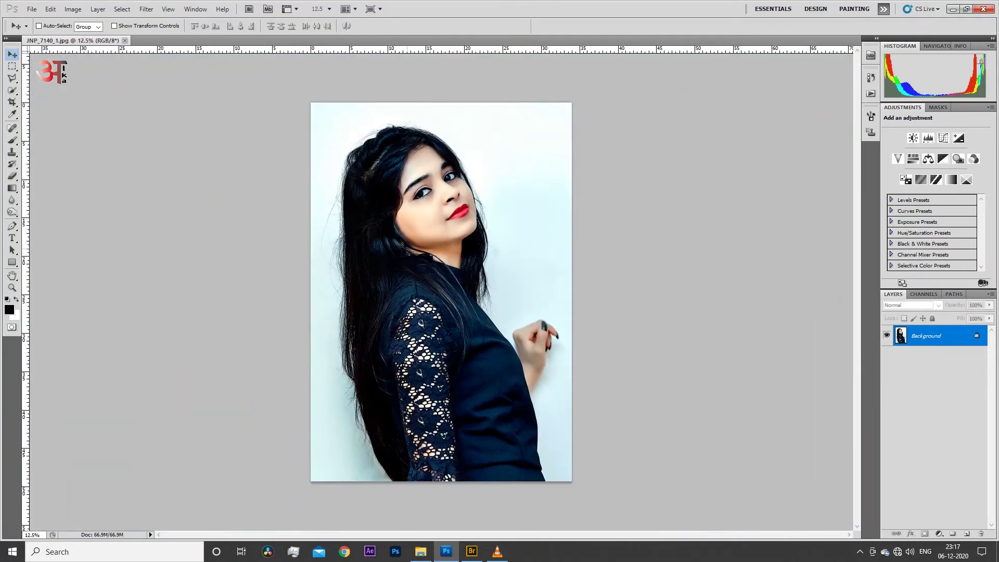
key("Return")
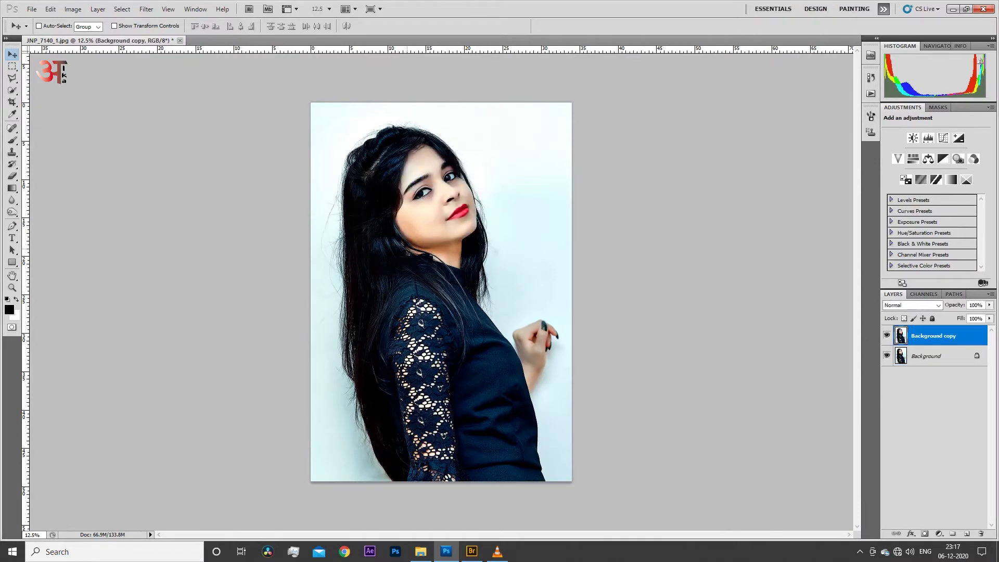
Step: With Quick Selection at size 300, select the backdrop at top right and down the right side
key("ctrl+plus")
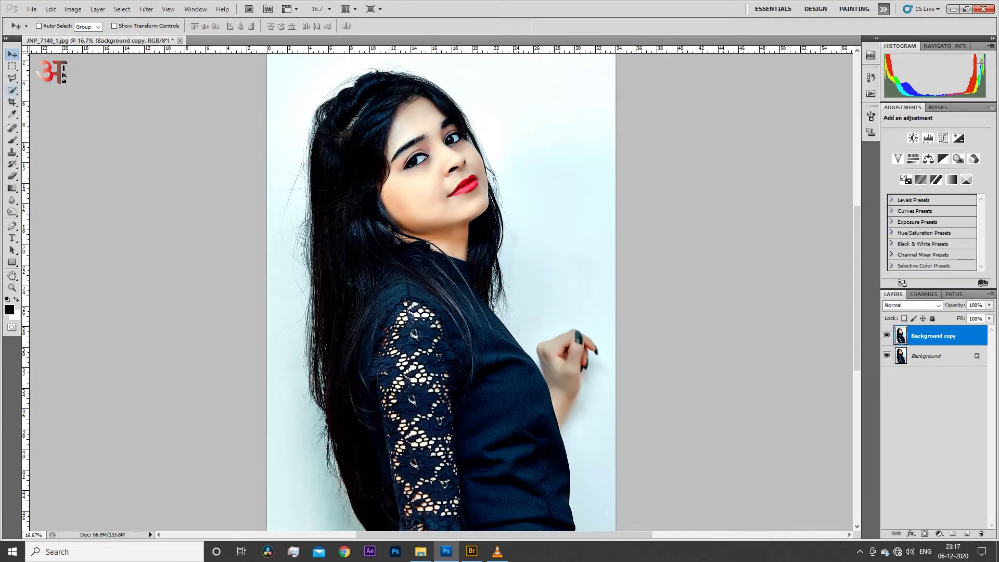
left_click(12, 90)
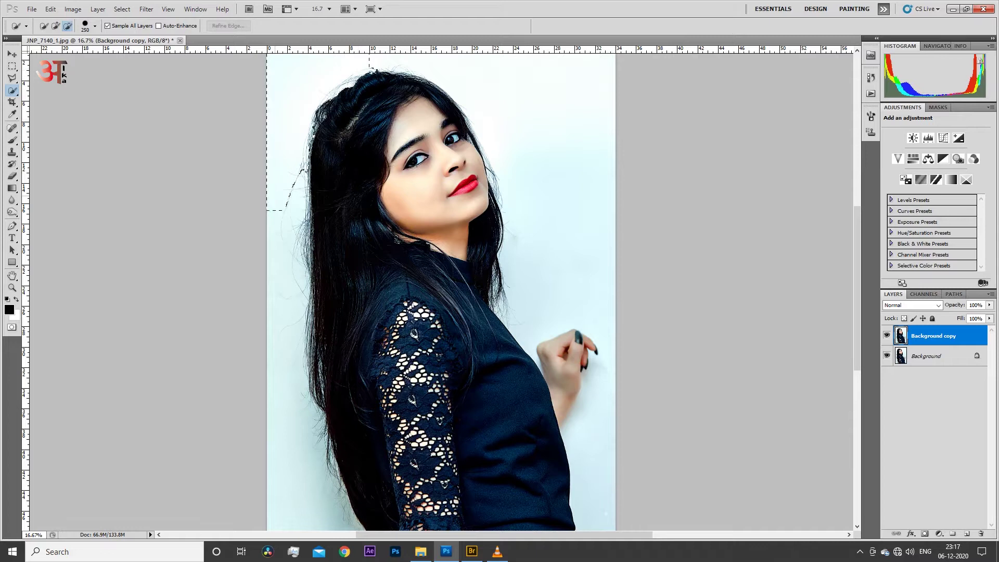
key("bracketright")
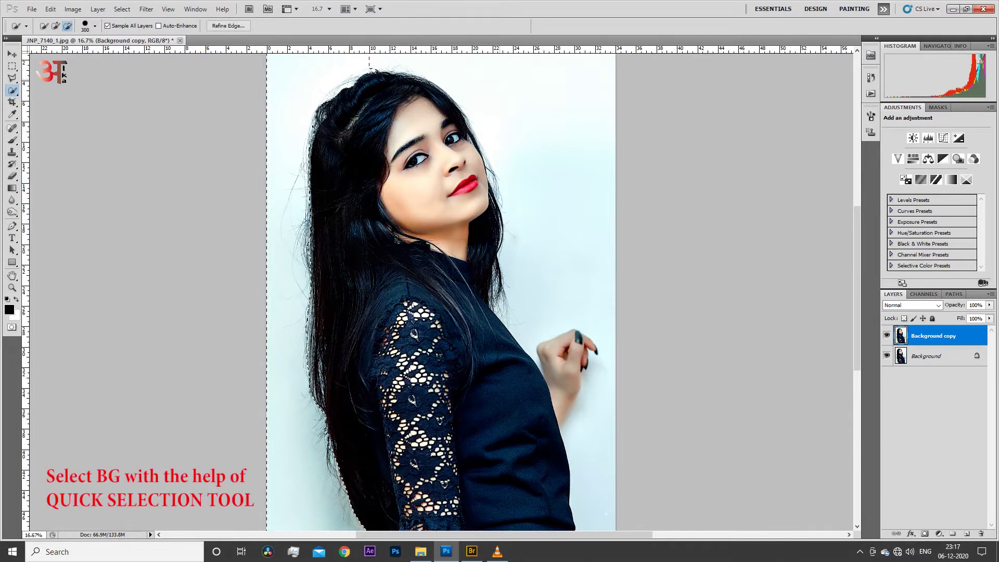
key("alt")
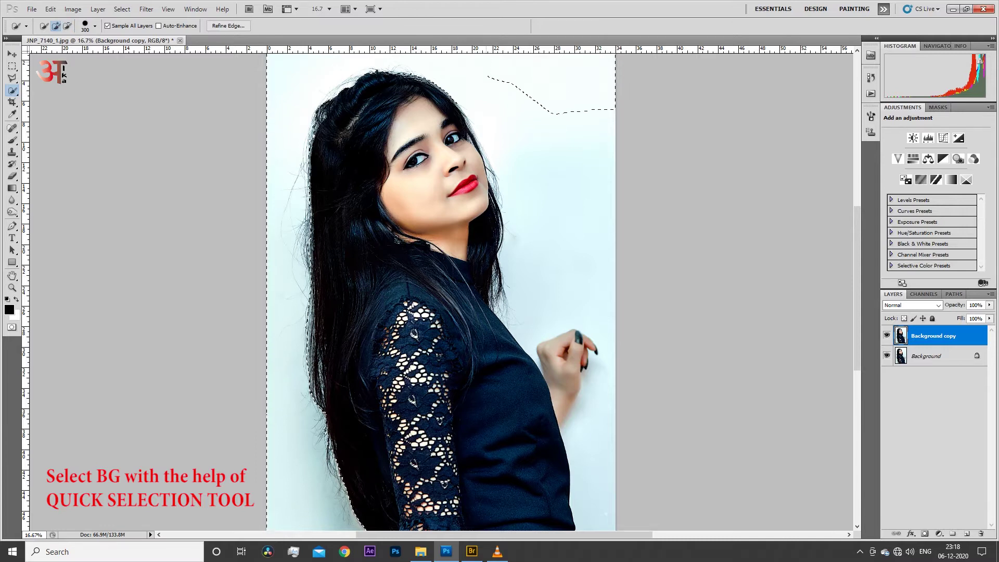
left_click_drag(521, 83, 588, 193)
left_click_drag(599, 156, 593, 375)
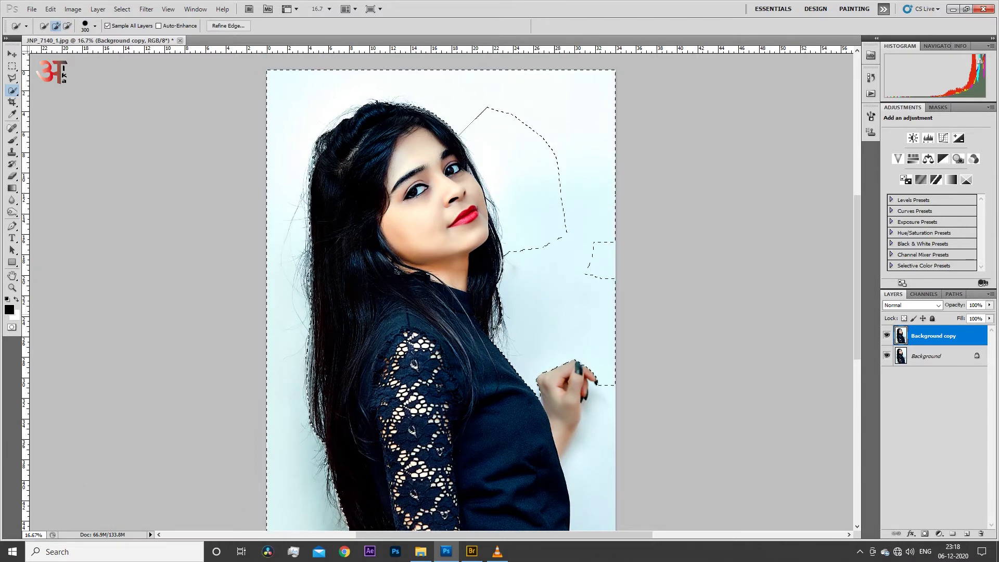
Step: Add missed backdrop patches and make the selection follow the raised hand's outline
left_click_drag(536, 167, 599, 260)
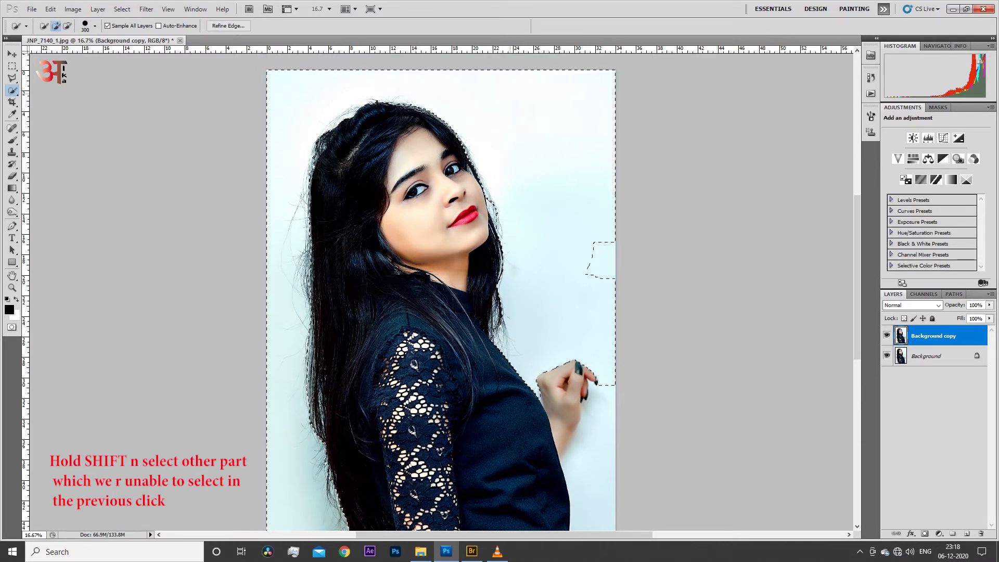
left_click_drag(468, 364, 435, 185)
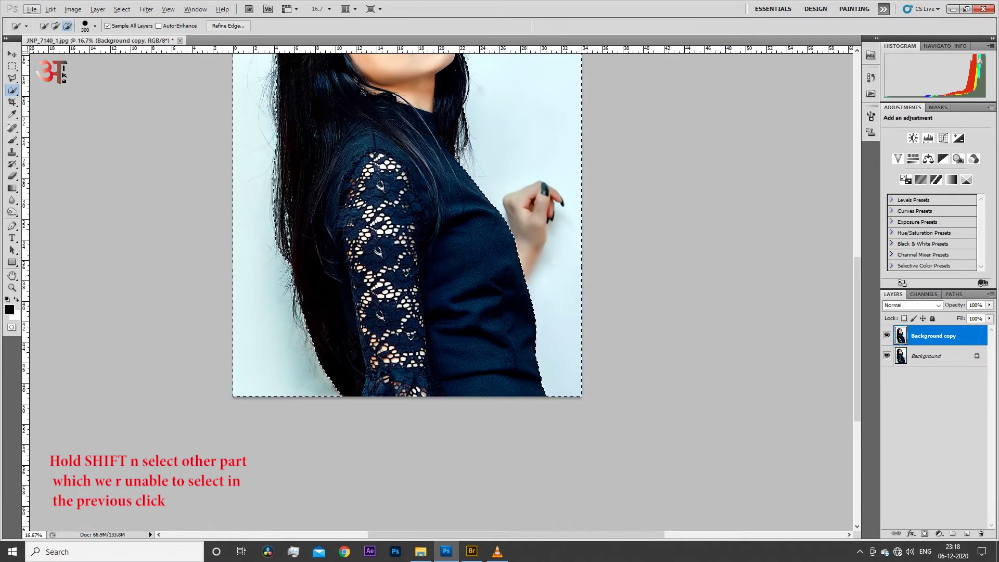
mouse_move(432, 235)
left_mouse_down()
mouse_move(450, 282)
mouse_move(439, 265)
left_mouse_up()
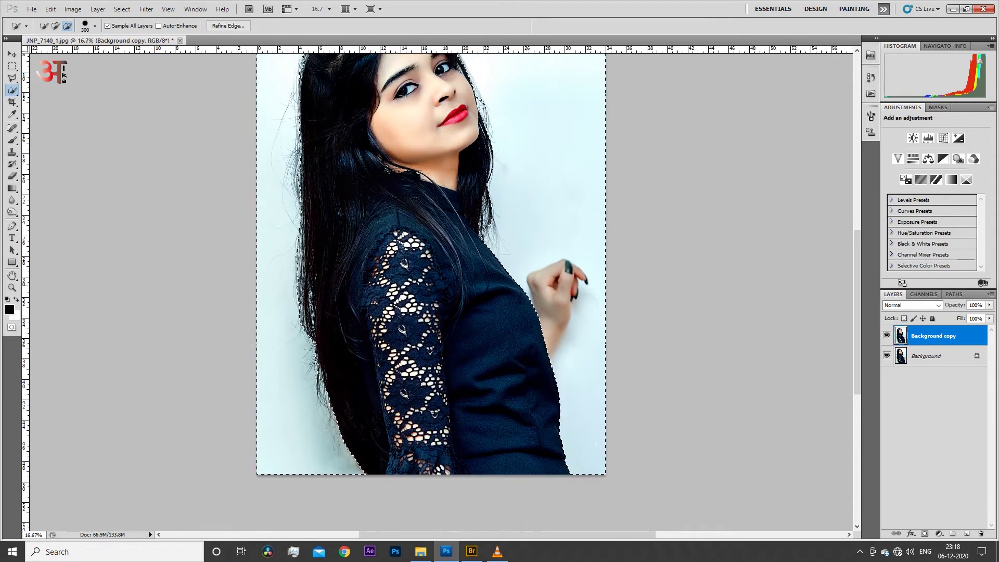
left_click_drag(541, 291, 560, 317)
left_click_drag(432, 235, 442, 341)
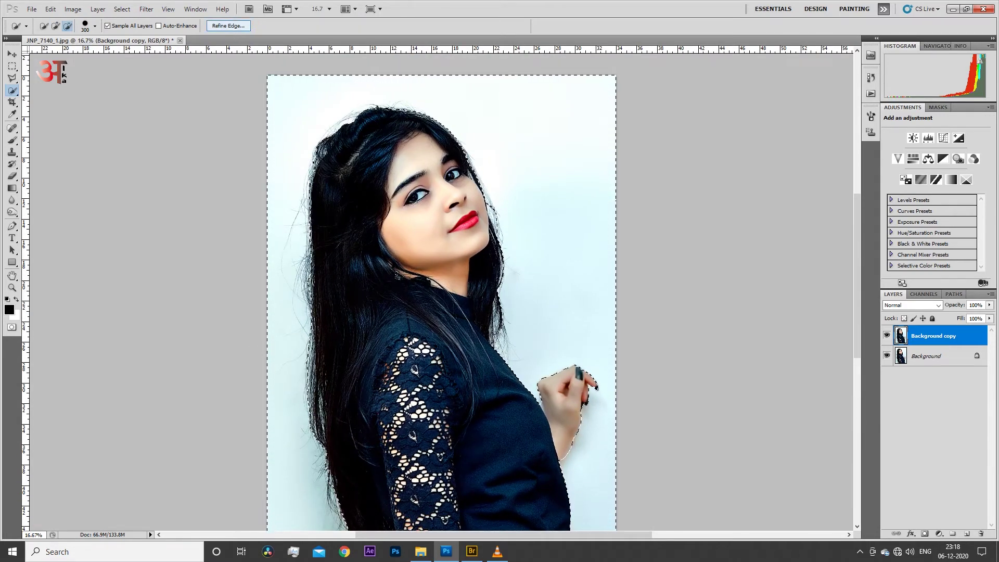
Step: Invert the selection onto the woman and show her in a zoomed Refine Edge preview
left_click(228, 25)
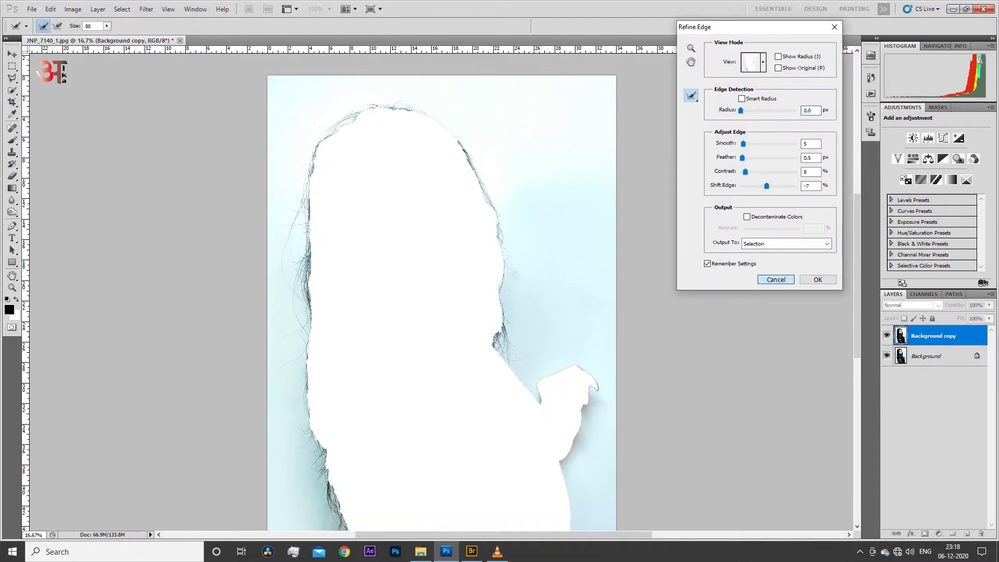
key("Return")
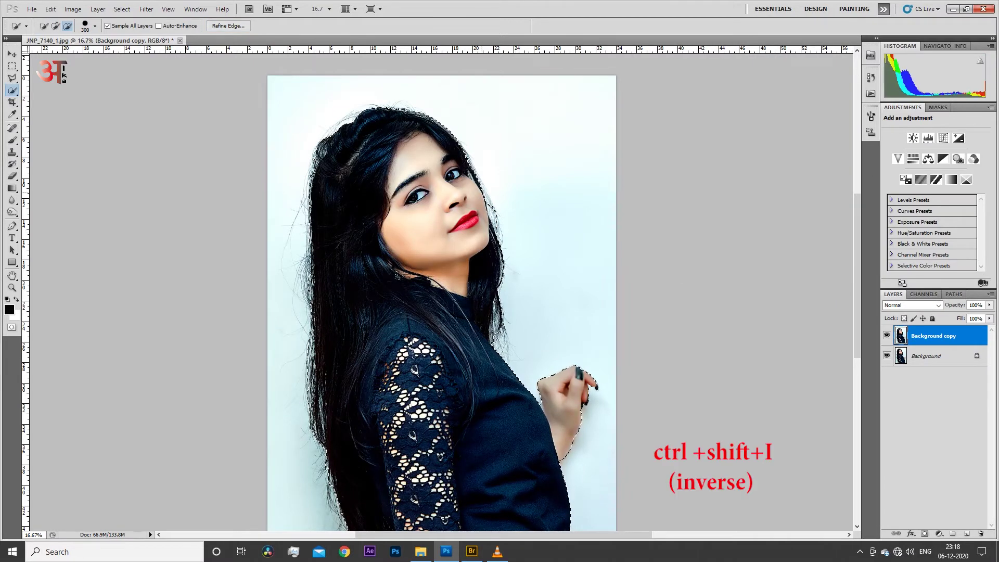
left_click(228, 26)
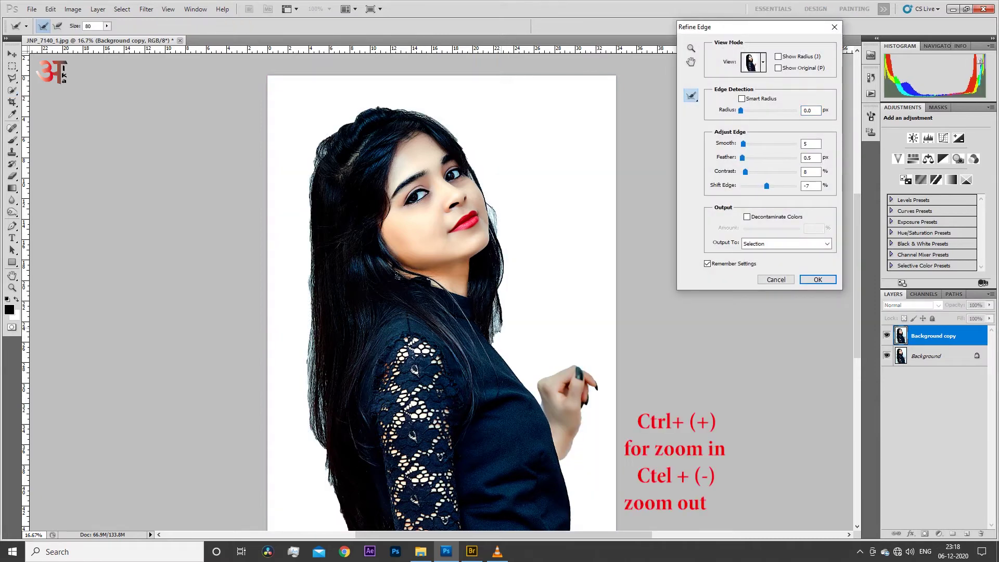
key("ctrl+plus")
key("ctrl+plus")
Step: At 66.7%, paint Refine Radius along the hair beside the neck, chin and shoulder
key("ctrl+plus")
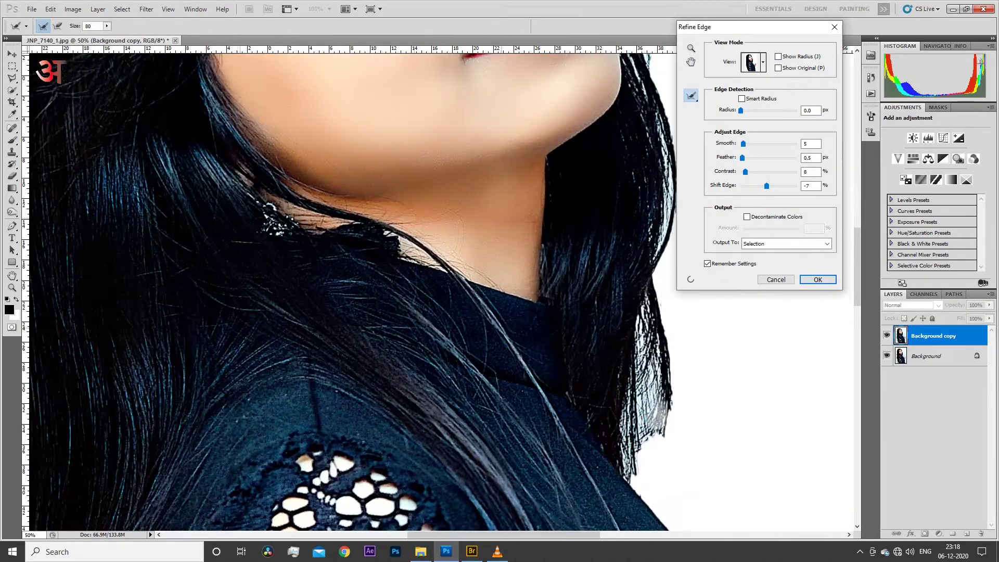
key("ctrl+plus")
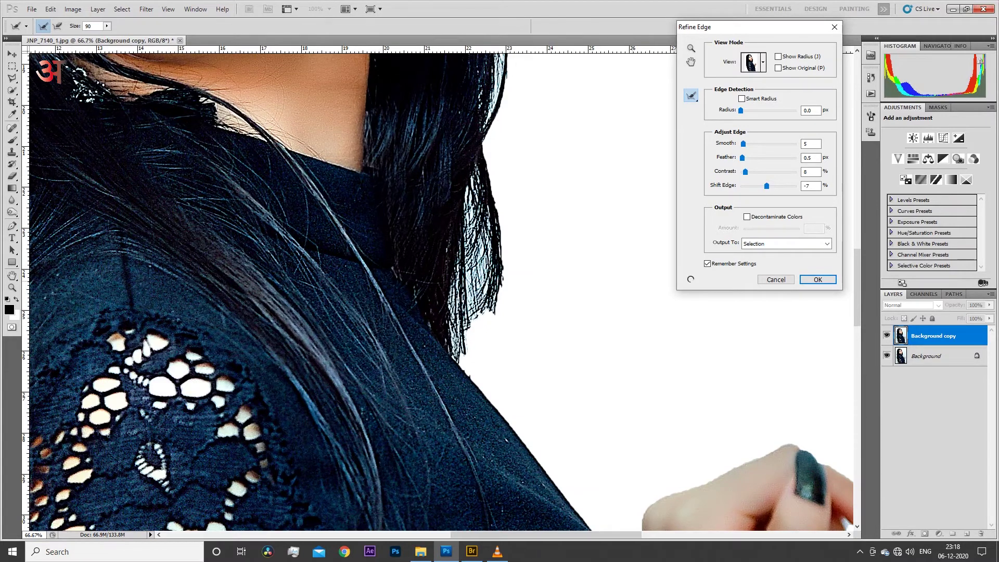
left_click_drag(499, 354, 567, 469)
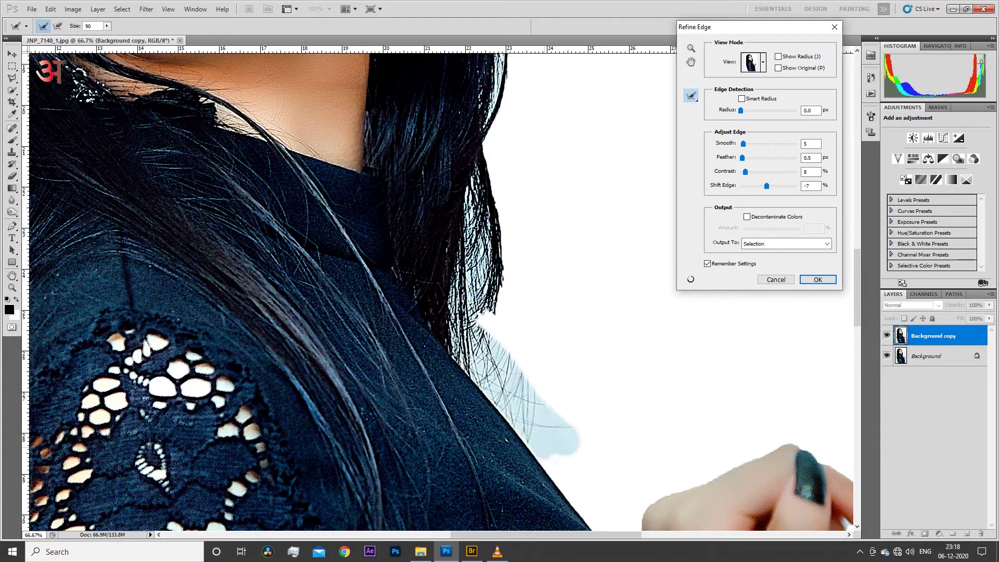
left_click_drag(536, 339, 521, 104)
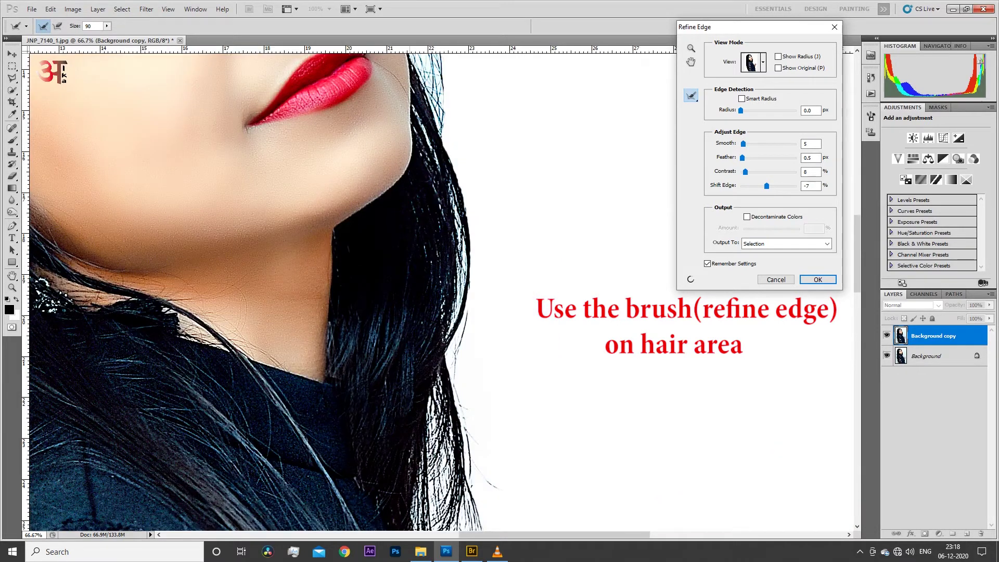
mouse_move(461, 388)
left_mouse_down()
mouse_move(476, 245)
mouse_move(463, 182)
mouse_move(502, 156)
mouse_move(525, 367)
left_mouse_up()
left_click_drag(542, 270, 557, 359)
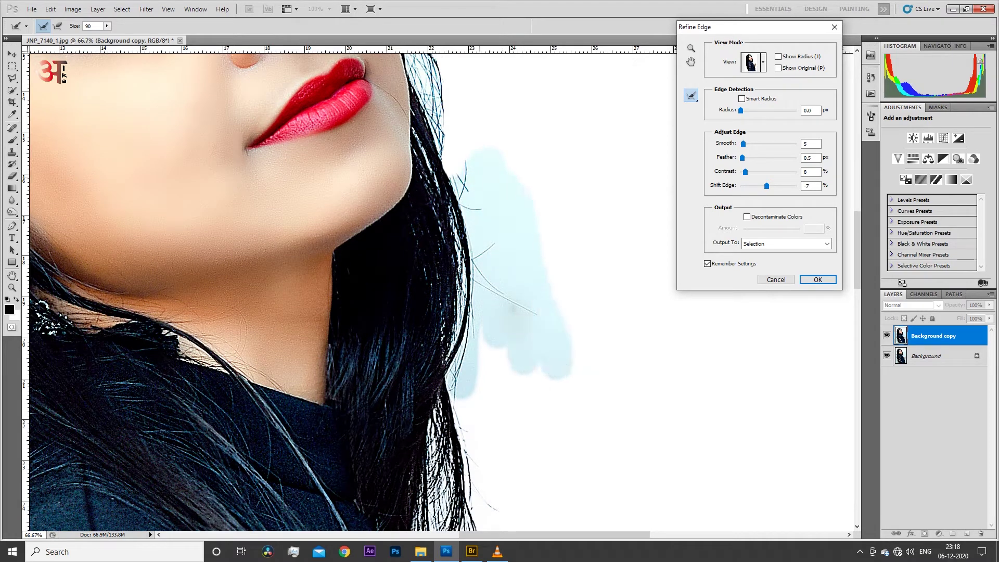
left_click_drag(476, 148, 474, 73)
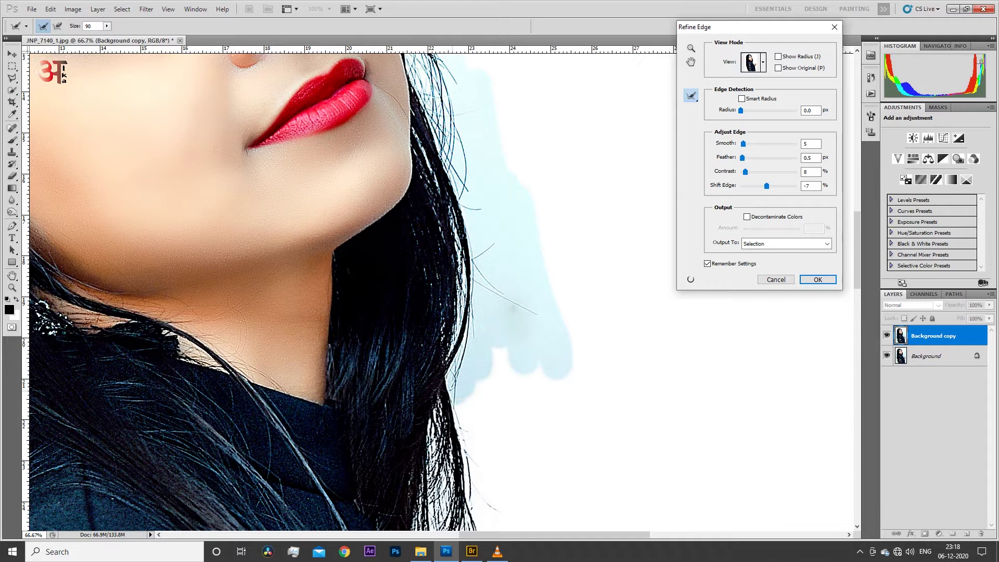
scroll(265, 291, "up", 10)
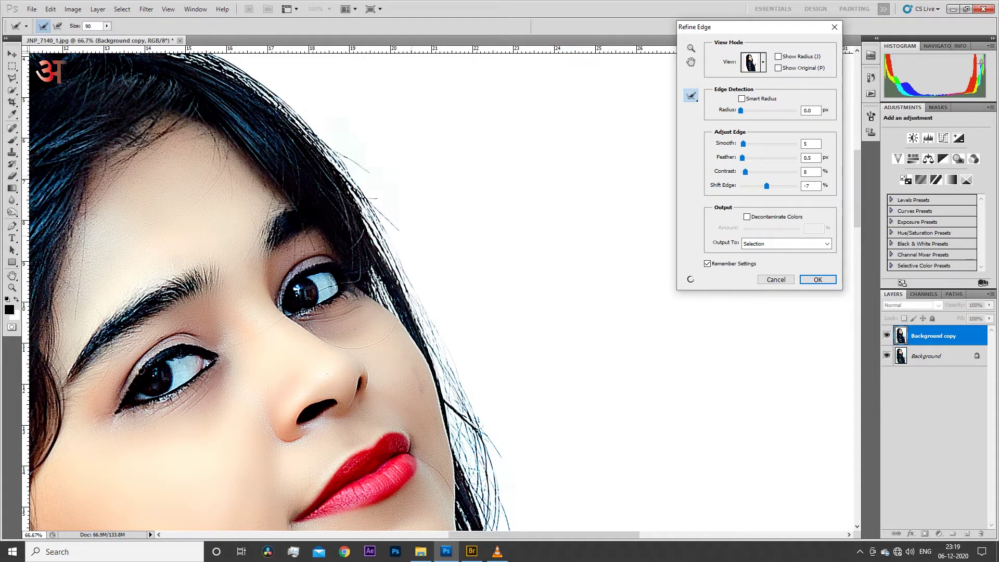
mouse_move(312, 260)
left_mouse_down()
mouse_move(595, 407)
mouse_move(585, 326)
left_mouse_up()
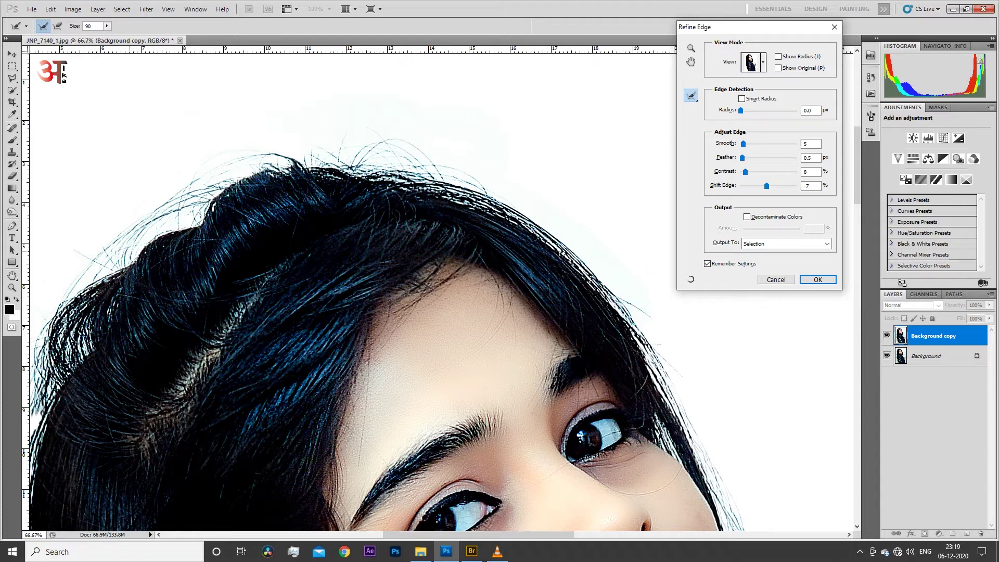
Step: With a 125 Refine Radius brush, recover fine strands down the left hair edge
left_click_drag(365, 339, 531, 211)
key("bracketright")
key("bracketright")
mouse_move(214, 208)
left_mouse_down()
mouse_move(201, 313)
mouse_move(146, 499)
left_mouse_up()
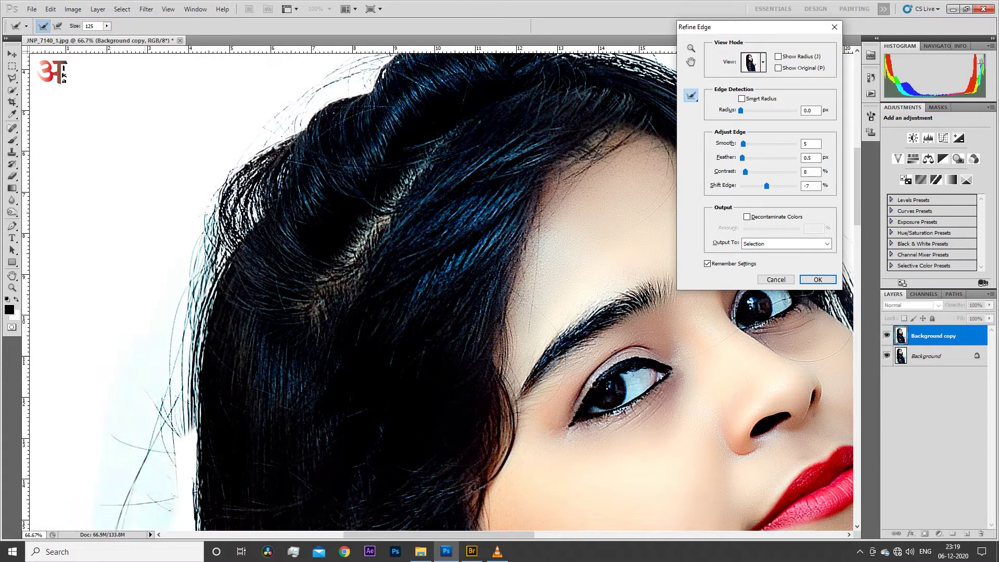
left_click_drag(190, 526, 187, 421)
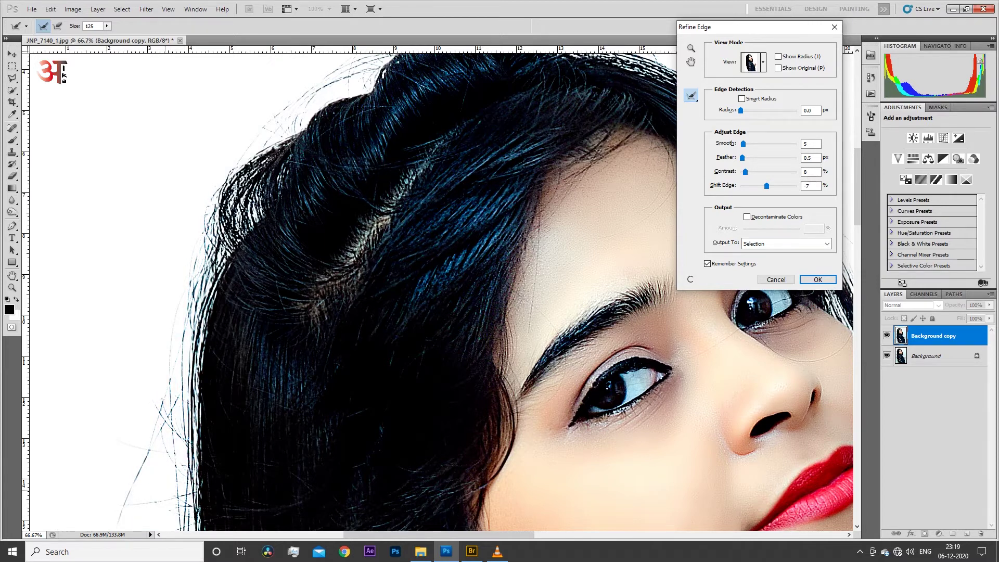
left_click_drag(417, 364, 473, 146)
left_click_drag(203, 229, 156, 510)
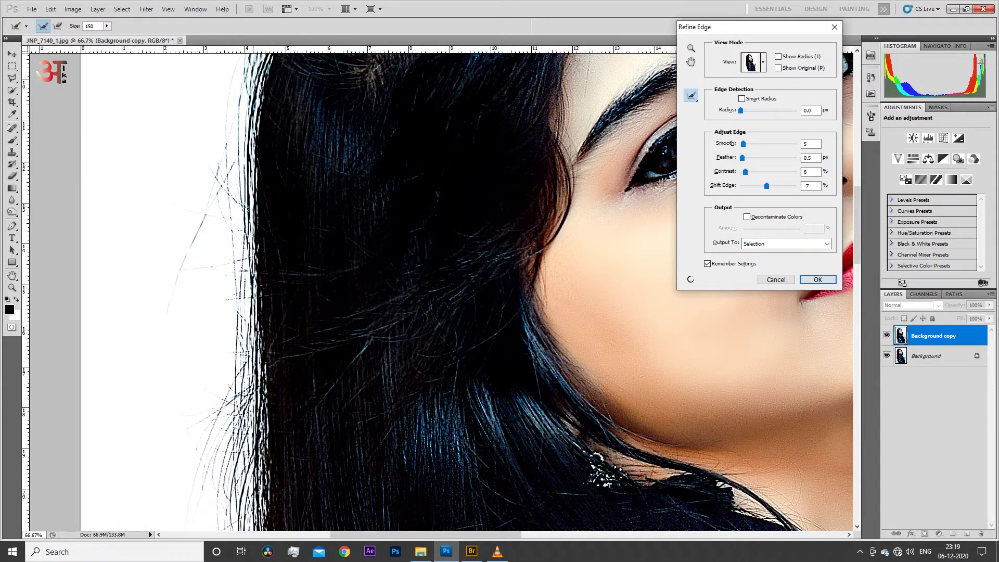
left_click_drag(468, 417, 485, 229)
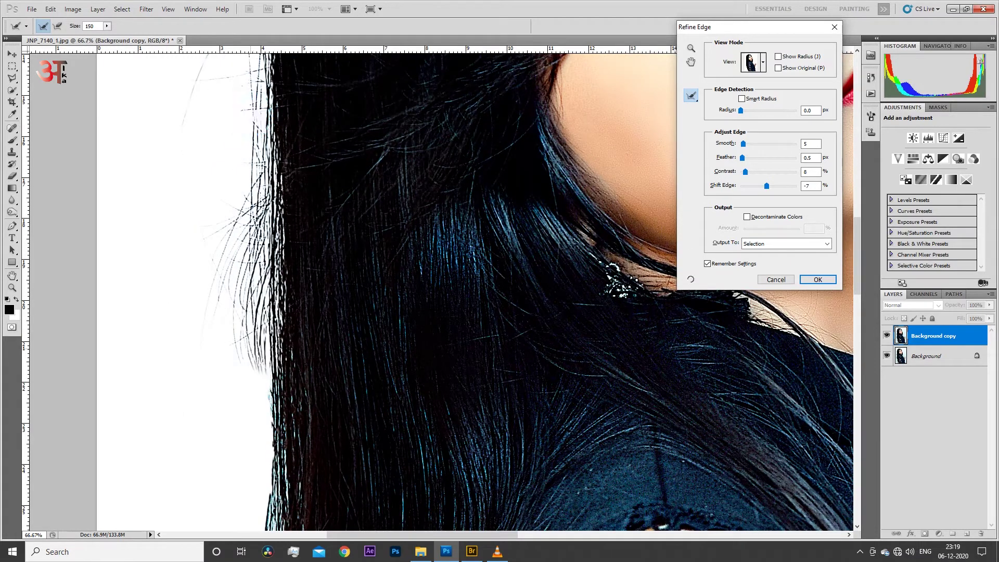
left_click_drag(235, 307, 229, 469)
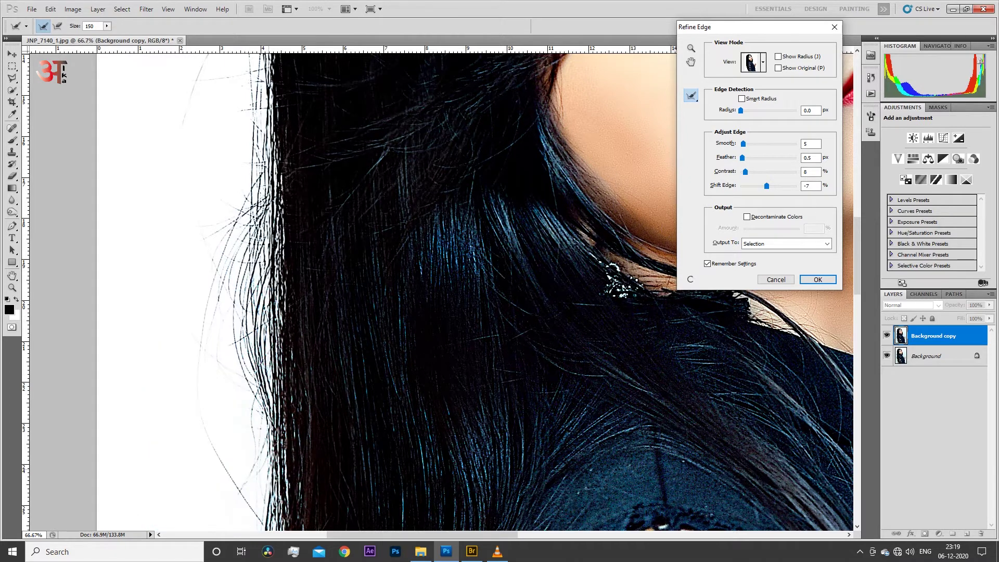
scroll(442, 292, "down", 5)
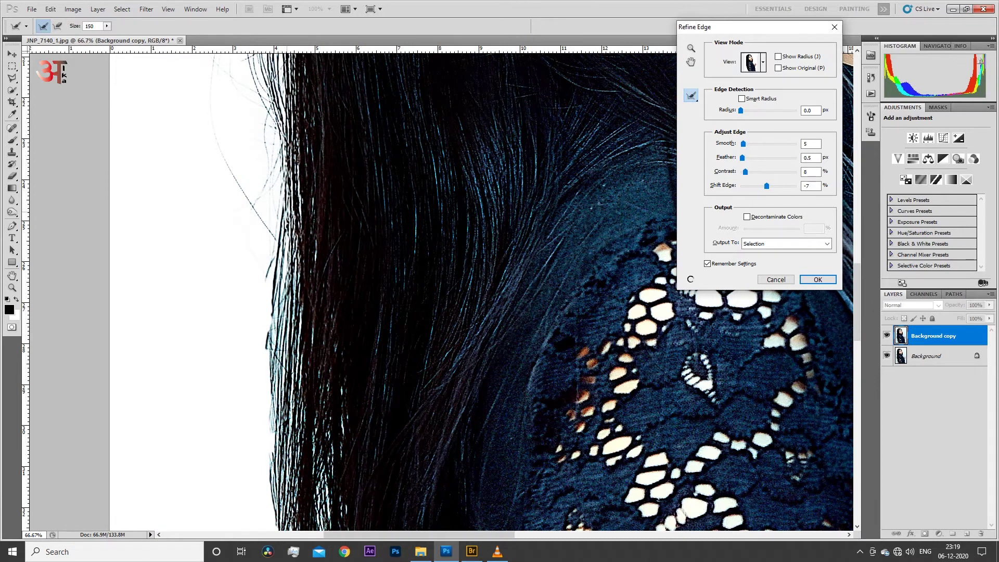
Step: Refine the hair down to its tips and apply Smooth 5, Feather 0.5, Contrast 8, Shift Edge -7
left_click_drag(260, 130, 258, 529)
left_click_drag(229, 249, 200, 528)
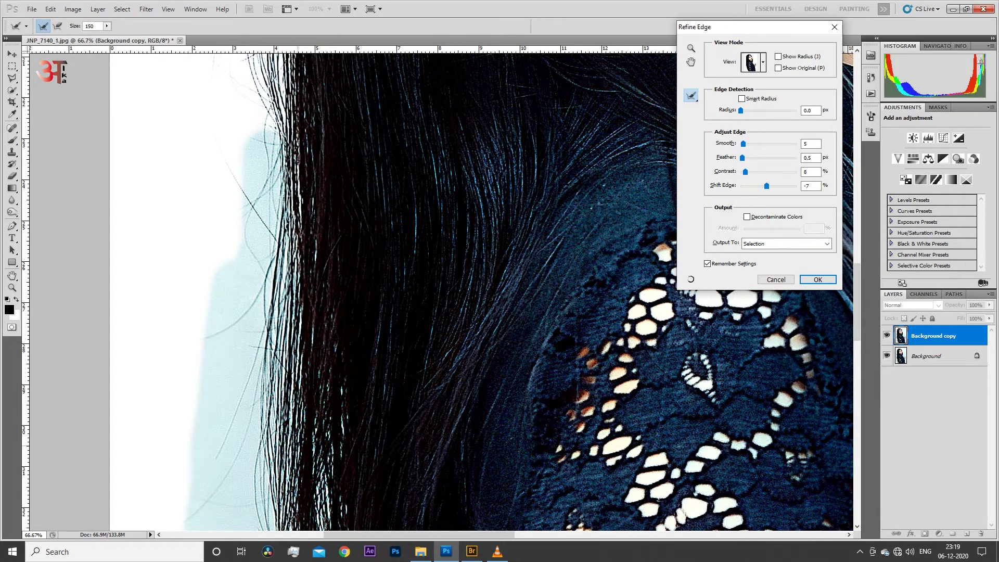
scroll(439, 288, "down", 3)
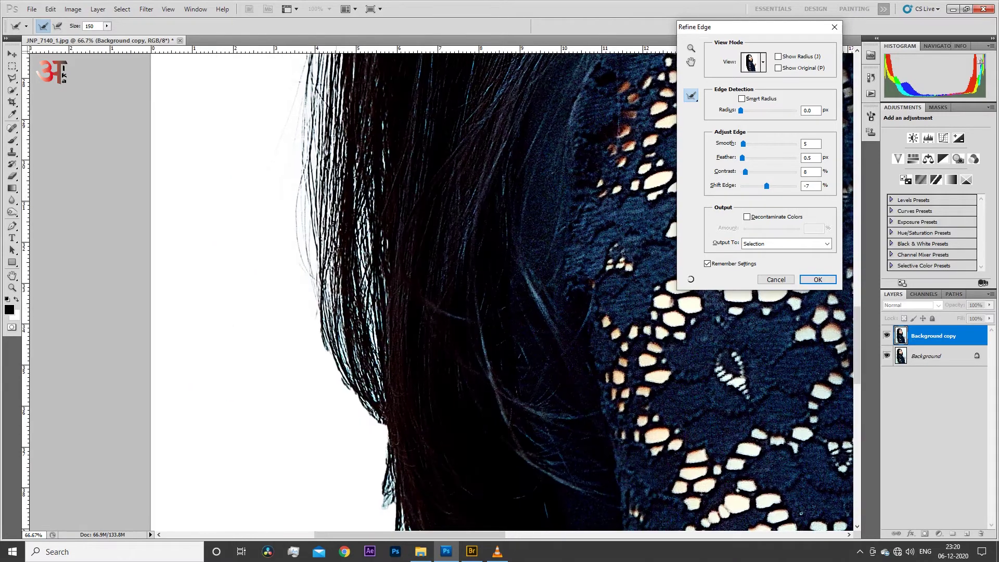
left_click_drag(301, 195, 364, 526)
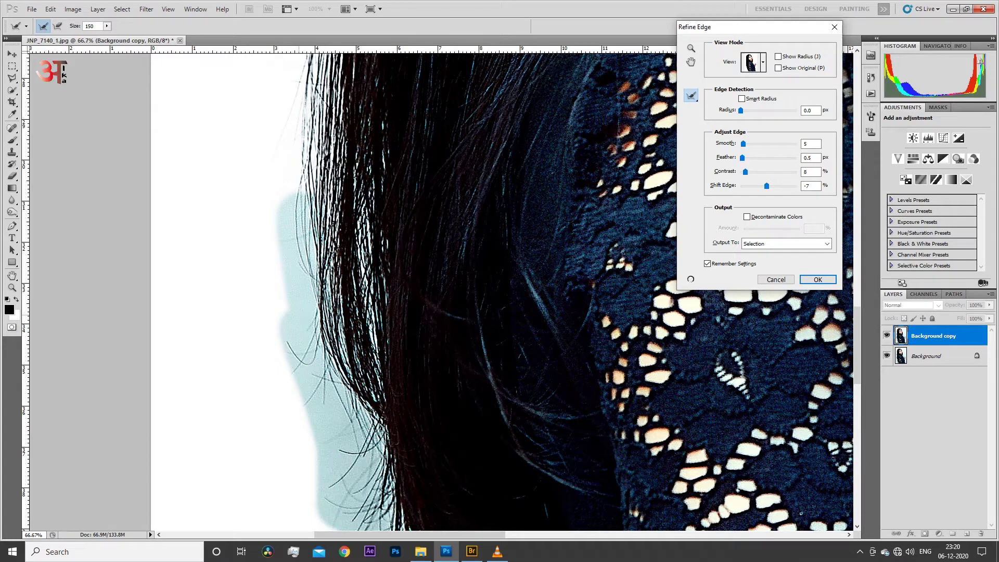
left_click_drag(469, 312, 411, 261)
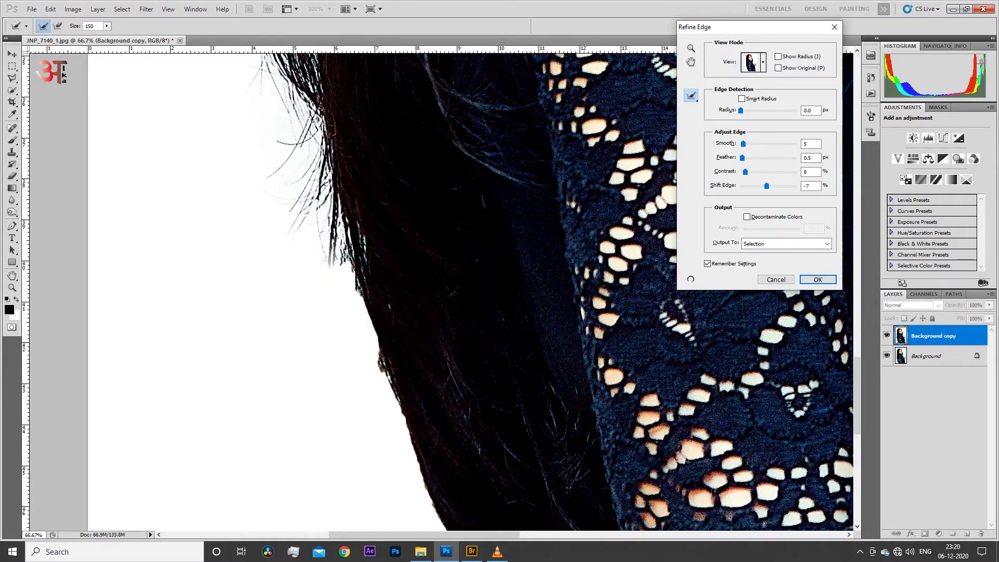
mouse_move(287, 198)
left_mouse_down()
mouse_move(393, 500)
mouse_move(374, 528)
left_mouse_up()
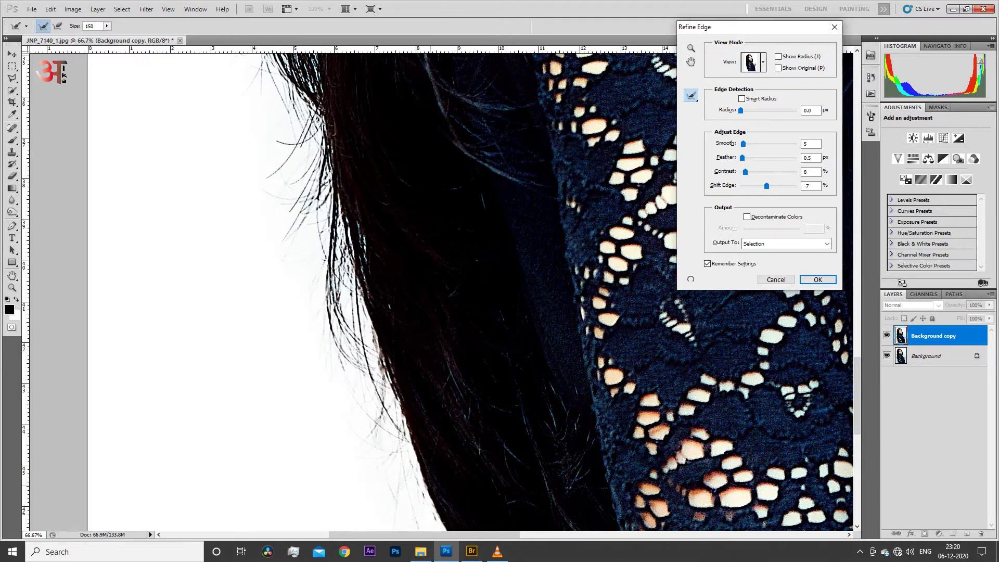
left_click_drag(438, 292, 344, 203)
left_click_drag(318, 301, 398, 431)
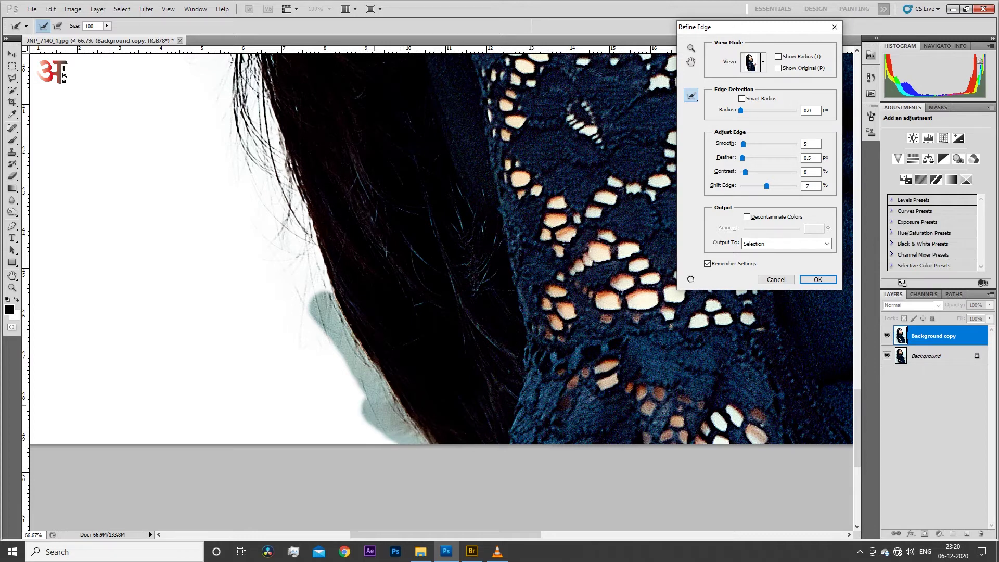
scroll(441, 292, "up", 2)
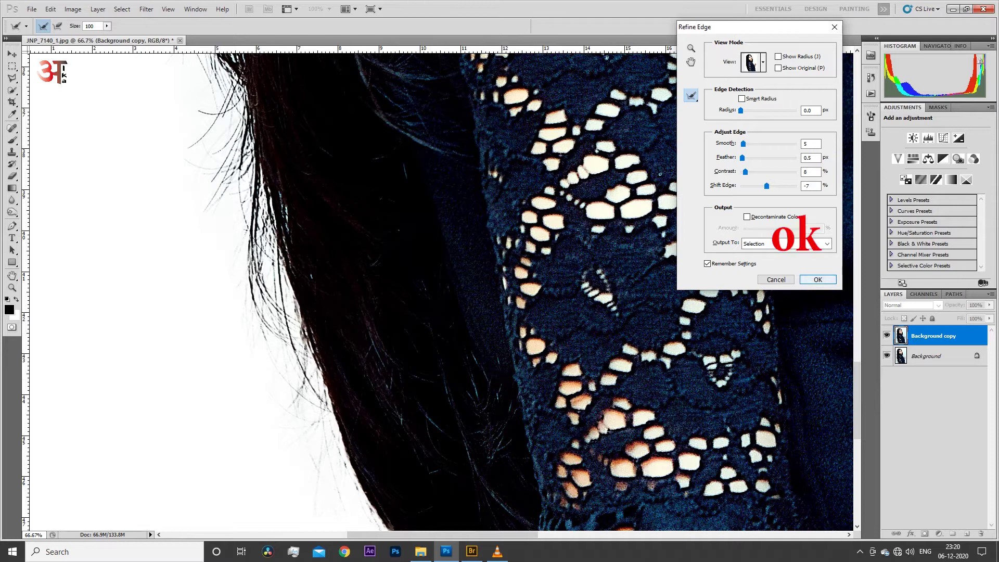
key("Return")
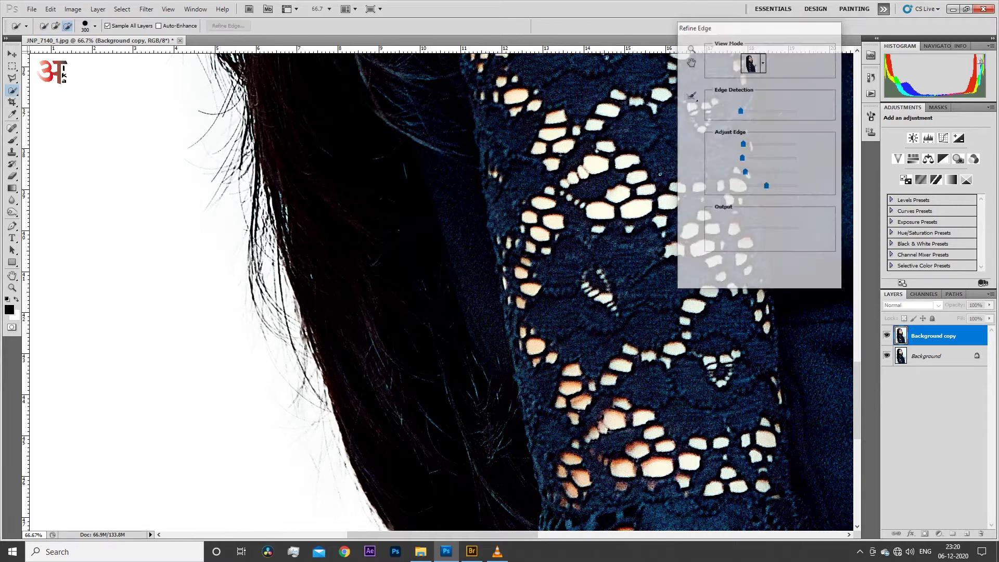
Step: Hide the original Background layer and mask Background copy to the refined selection
key("ctrl+minus")
key("ctrl+minus")
key("ctrl+minus")
key("ctrl+minus")
key("ctrl+minus")
key("ctrl+plus")
key("ctrl+plus")
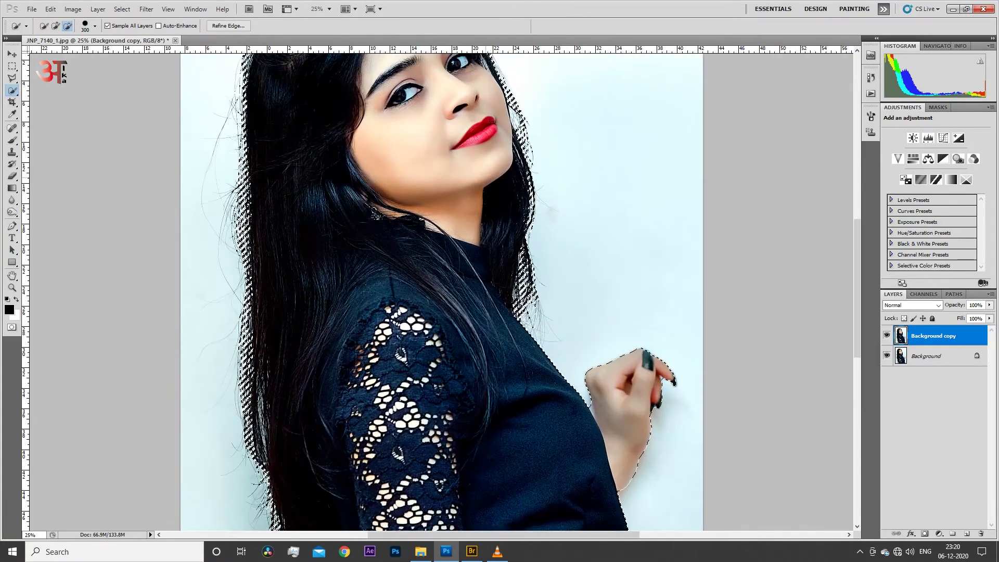
left_click(887, 356)
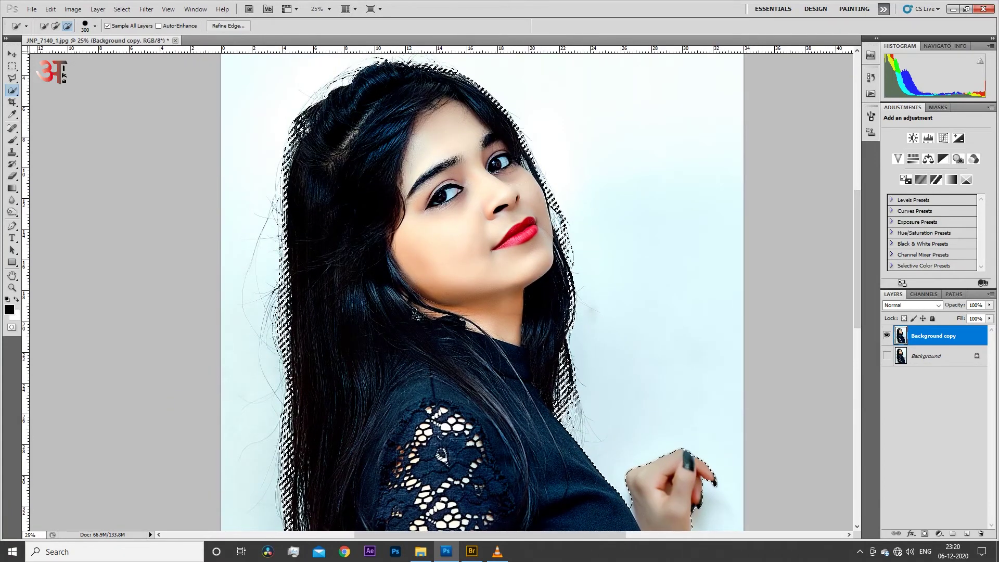
left_click(925, 534)
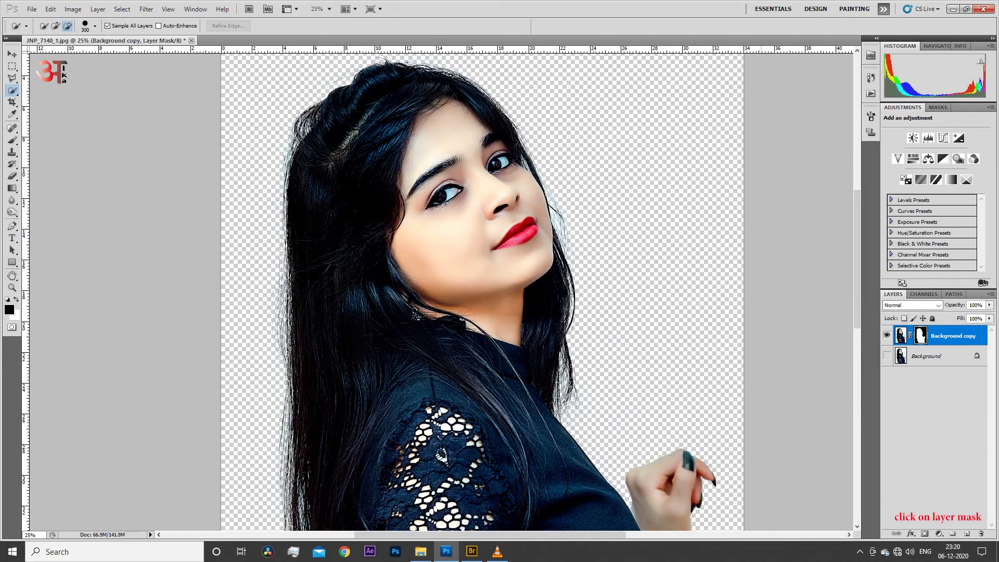
Step: Save the document as JNP_7140_1.psd, dismissing the warning
key("ctrl+shift+s")
left_click(972, 259)
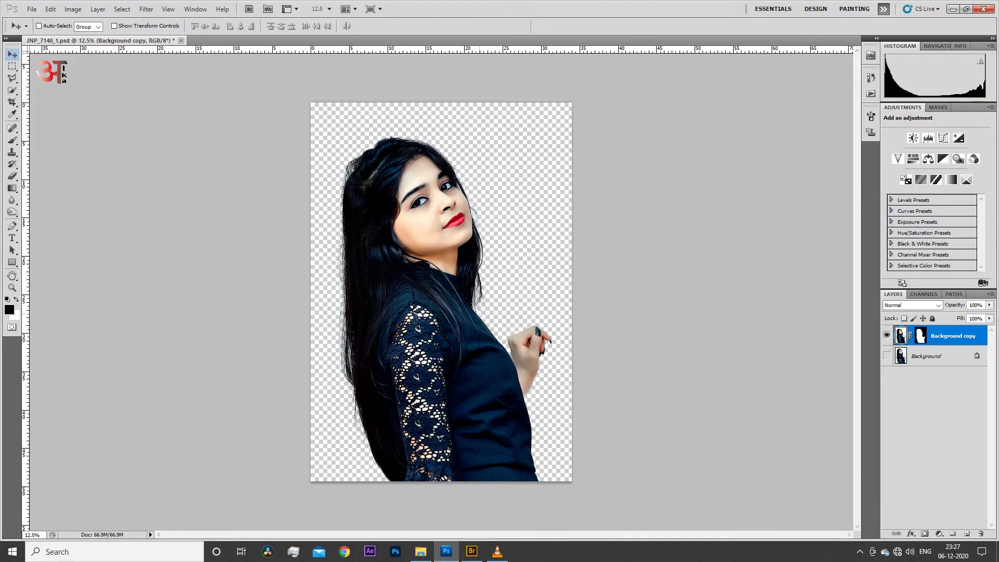
key("Return")
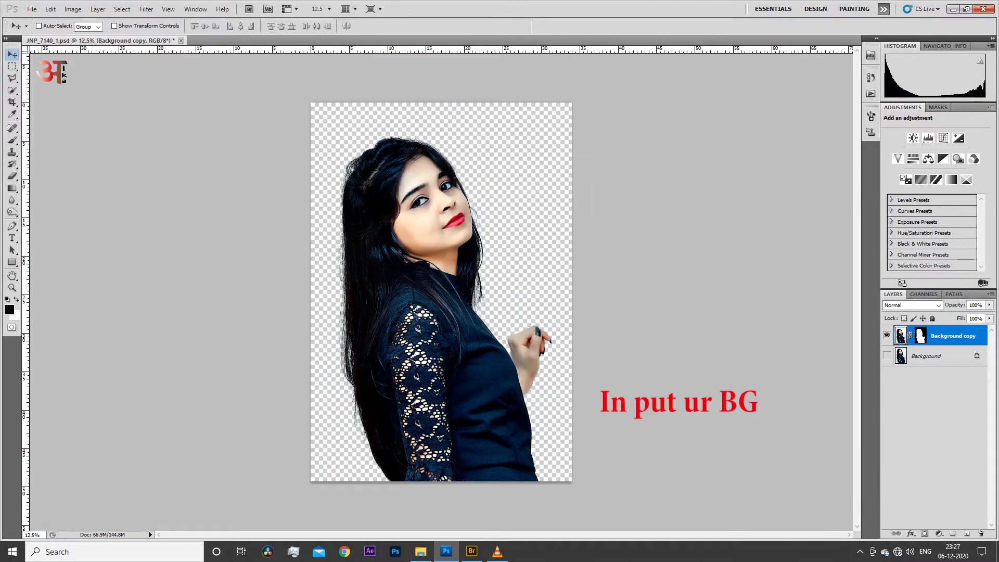
Step: Scale the placed SB_N_(41) backdrop to the canvas, move it below the woman, and rasterize it
left_click_drag(520, 410, 654, 526)
mouse_move(520, 365)
left_mouse_down()
mouse_move(448, 297)
mouse_move(453, 280)
left_mouse_up()
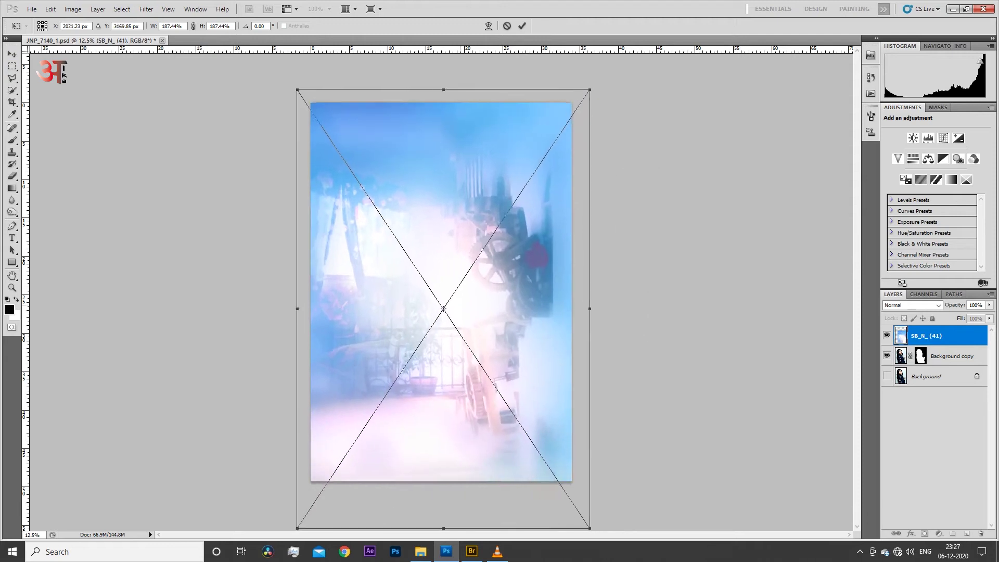
key("Return")
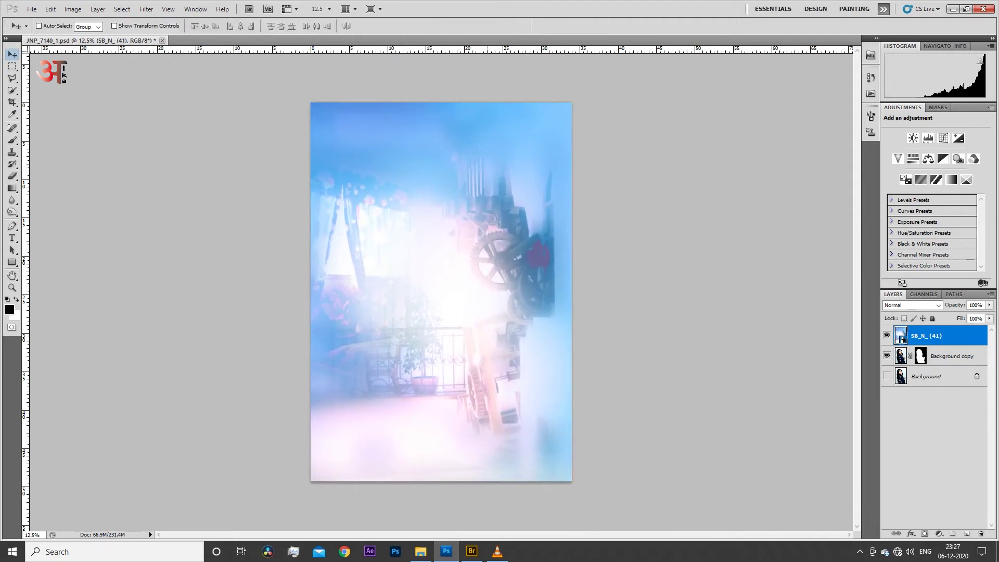
key("ctrl+bracketleft")
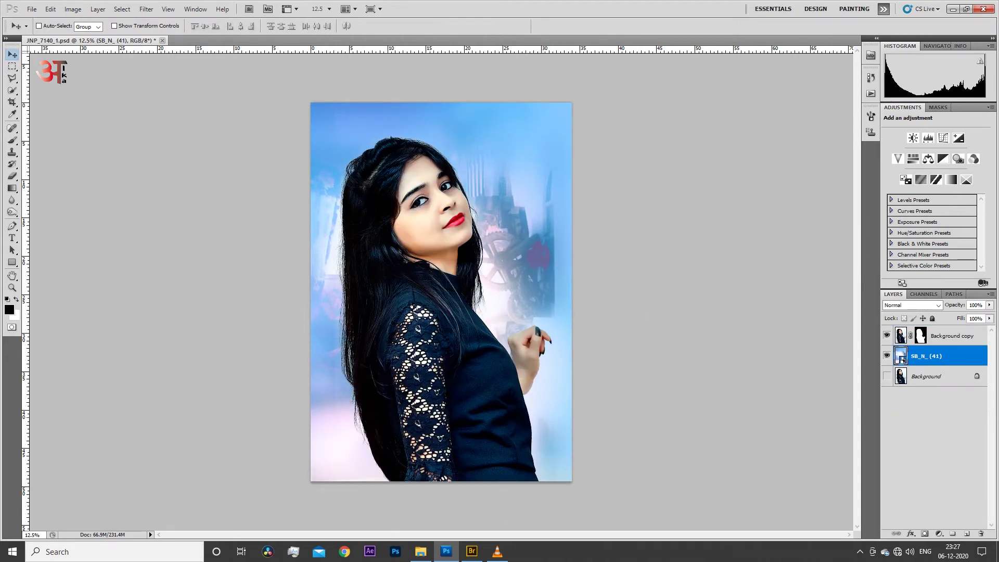
mouse_move(513, 244)
left_mouse_down()
mouse_move(507, 234)
mouse_move(512, 241)
left_mouse_up()
right_click(924, 356)
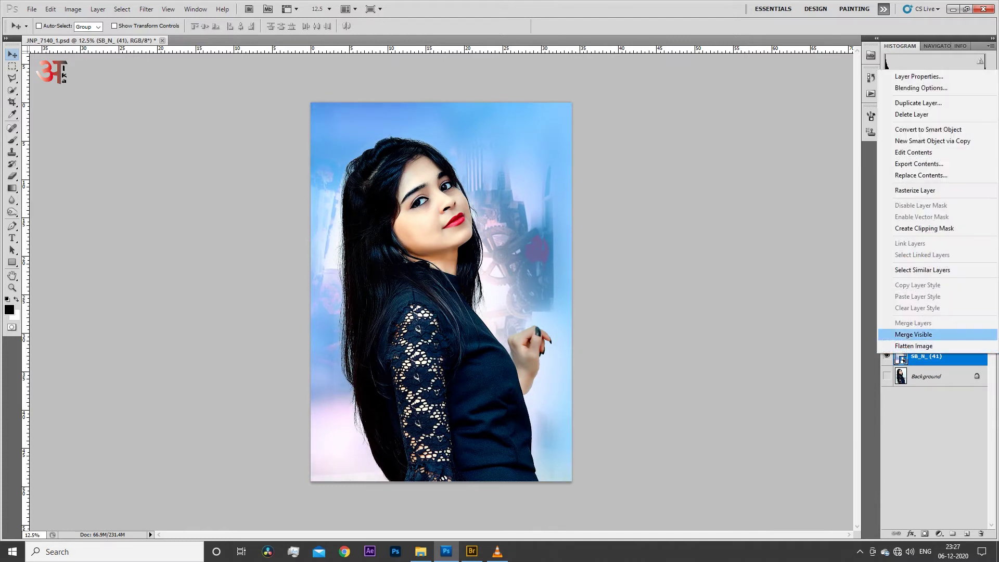
left_click(916, 191)
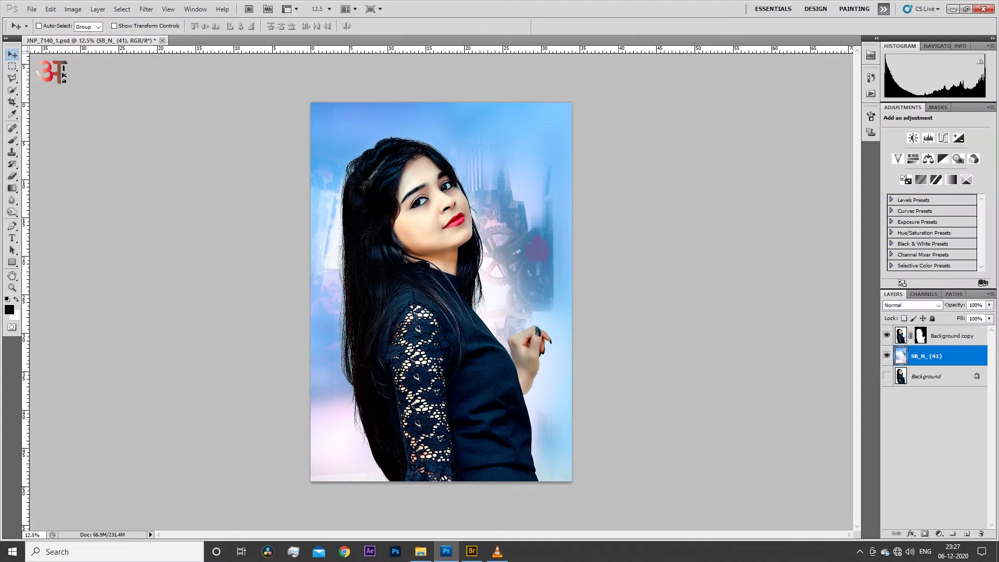
Step: Rotate the backdrop -2.60° and enlarge it to 124%, shifting it up and left
key("ctrl+t")
mouse_move(604, 302)
left_mouse_down()
mouse_move(601, 333)
mouse_move(607, 295)
left_mouse_up()
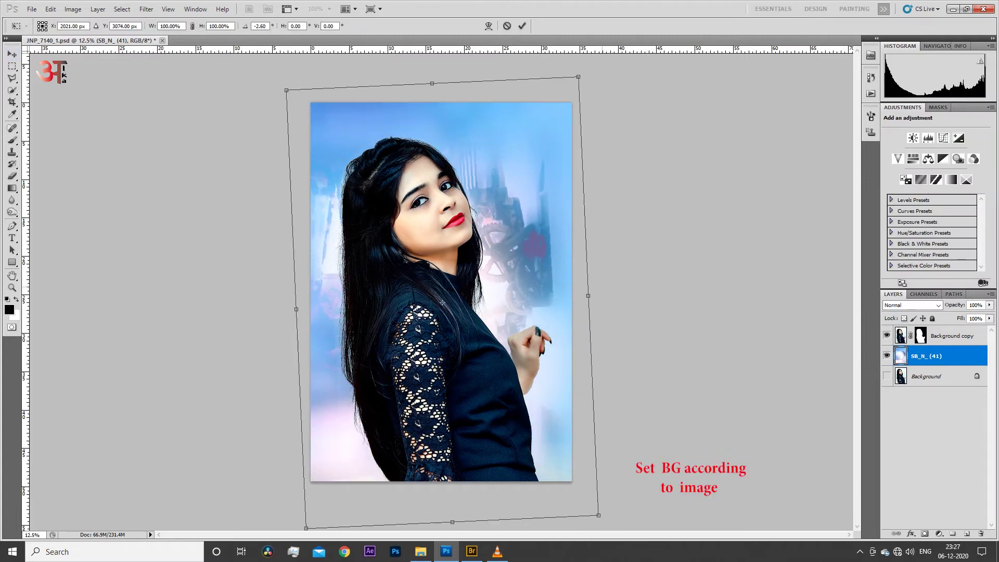
left_click_drag(598, 515, 623, 527)
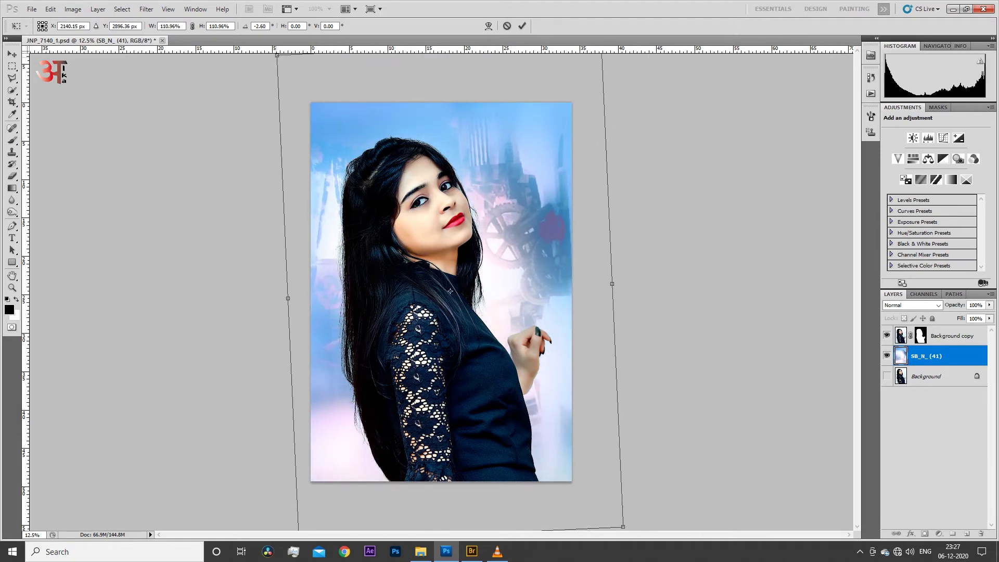
left_click_drag(623, 527, 636, 549)
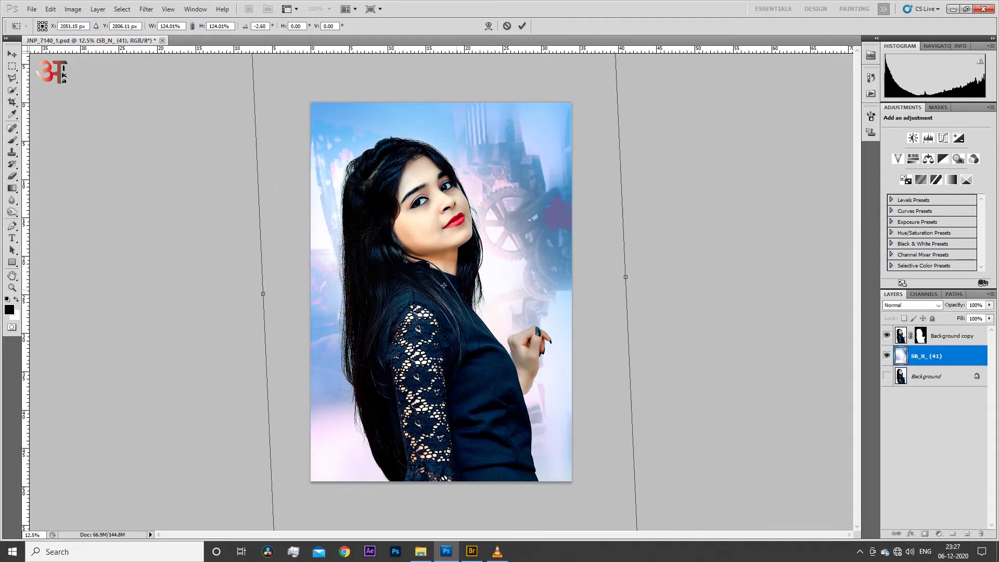
left_click_drag(443, 285, 432, 276)
key("Return")
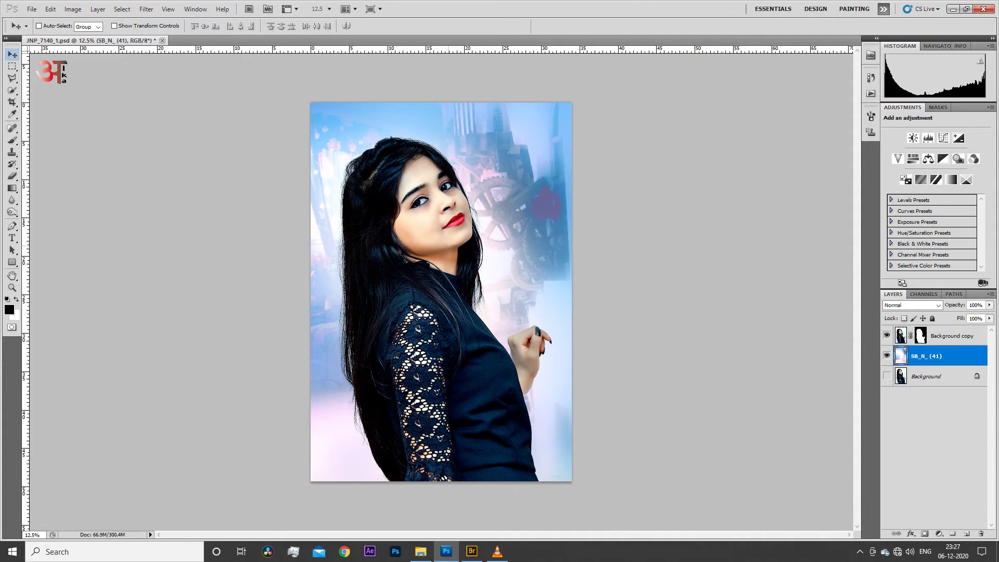
Step: Erase the woman's raised hand, fingers and black nails on Background copy
key("ctrl+plus")
key("ctrl+plus")
key("ctrl+plus")
key("ctrl+plus")
key("ctrl+plus")
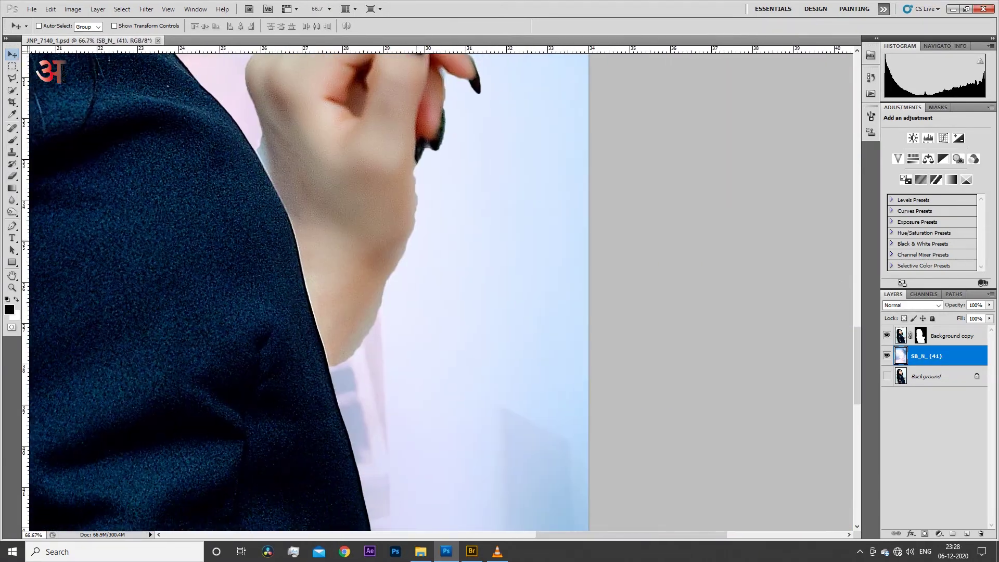
key("e")
right_click(402, 311)
left_click(445, 316)
mouse_move(365, 323)
left_mouse_down()
mouse_move(427, 510)
mouse_move(437, 282)
mouse_move(406, 375)
left_mouse_up()
mouse_move(427, 437)
left_mouse_down()
mouse_move(416, 333)
mouse_move(453, 250)
mouse_move(468, 323)
mouse_move(510, 271)
left_mouse_up()
key("bracketleft")
key("bracketleft")
key("bracketleft")
left_click_drag(416, 364, 510, 197)
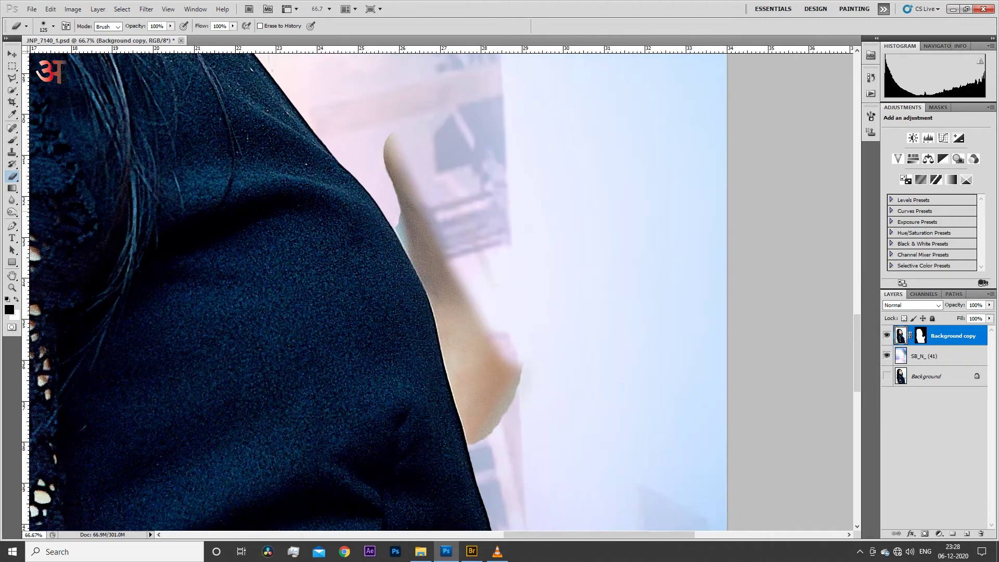
Step: Paint out leftover skin along the shoulder and set the brush to 64 px
mouse_move(395, 141)
left_mouse_down()
mouse_move(468, 338)
mouse_move(416, 182)
mouse_move(390, 156)
left_mouse_up()
key("bracketright")
key("bracketright")
mouse_move(398, 213)
left_mouse_down()
mouse_move(424, 276)
mouse_move(499, 375)
mouse_move(520, 367)
left_mouse_up()
right_click(458, 186)
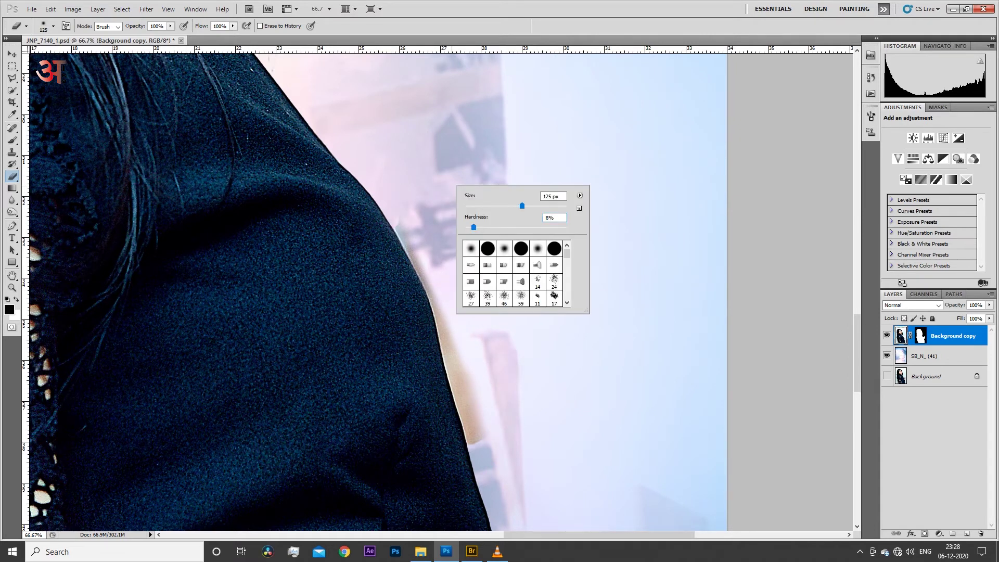
left_click_drag(522, 206, 497, 206)
key("Return")
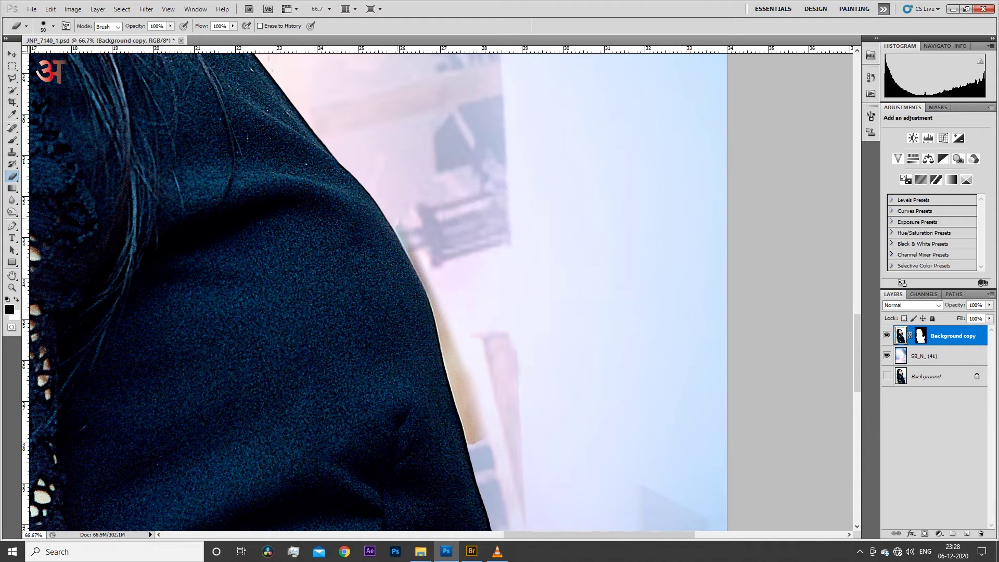
Step: Clean the light fringe down the shoulder edge on the mask, undoing the last stroke
left_click_drag(390, 221, 440, 312)
left_click_drag(395, 417, 372, 261)
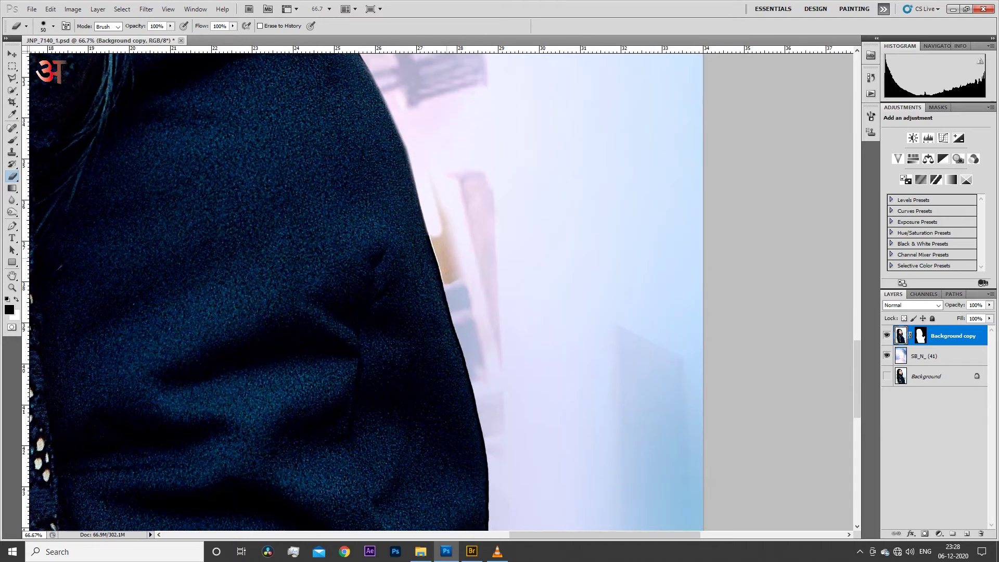
left_click_drag(426, 230, 479, 424)
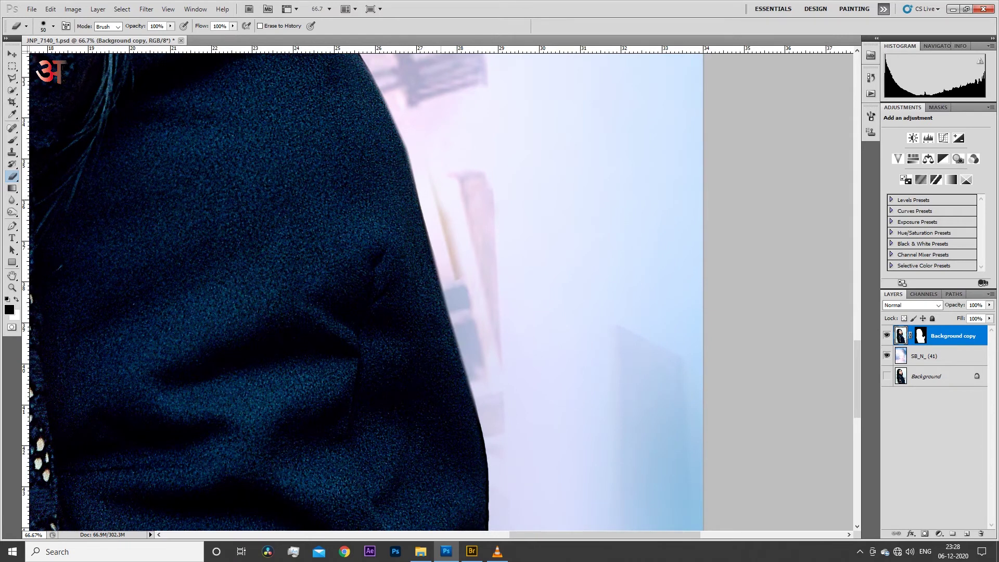
left_click_drag(439, 197, 458, 281)
left_click_drag(465, 528, 478, 346)
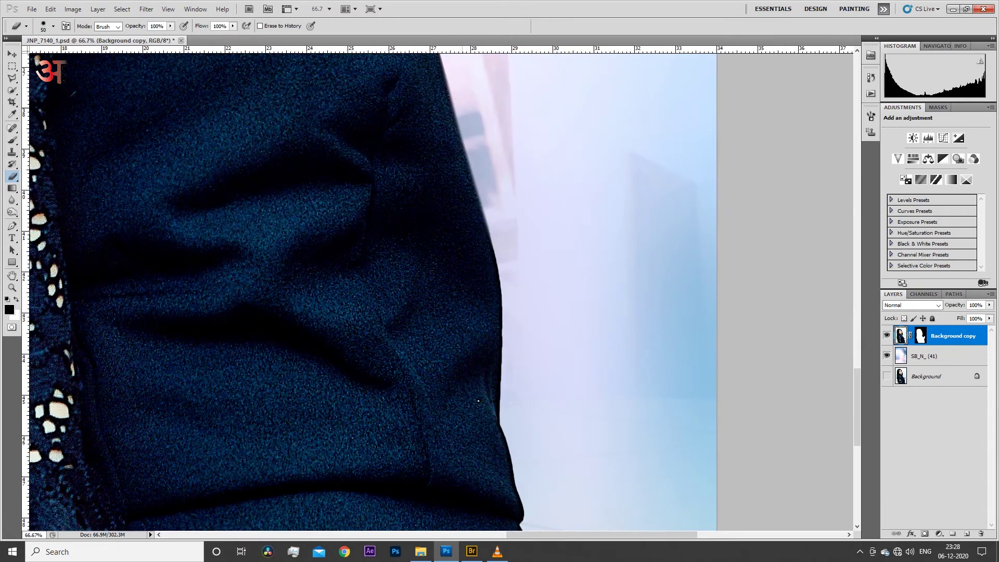
left_click_drag(457, 111, 500, 419)
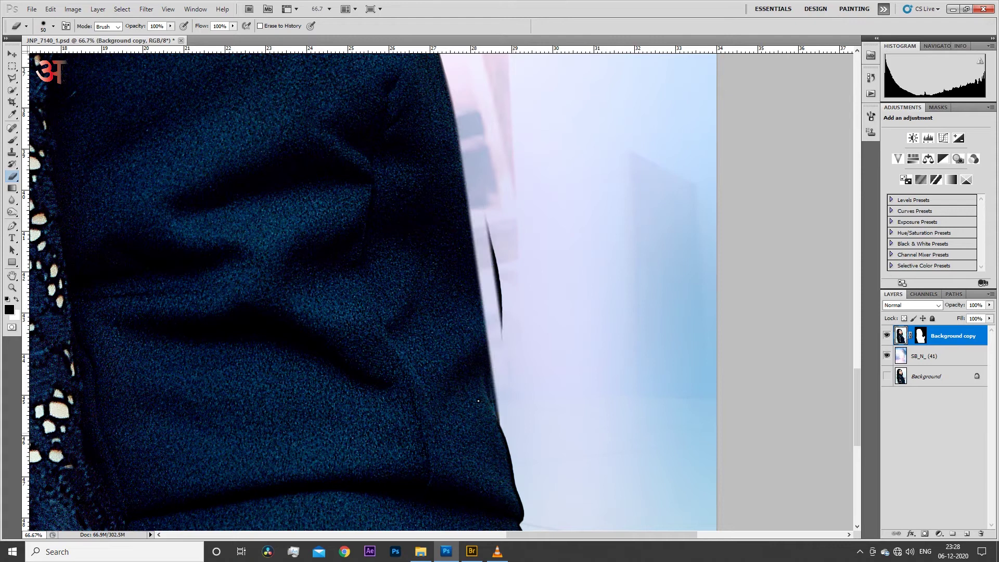
left_click_drag(466, 211, 499, 338)
key("ctrl+z")
key("ctrl+z")
left_click_drag(478, 400, 490, 210)
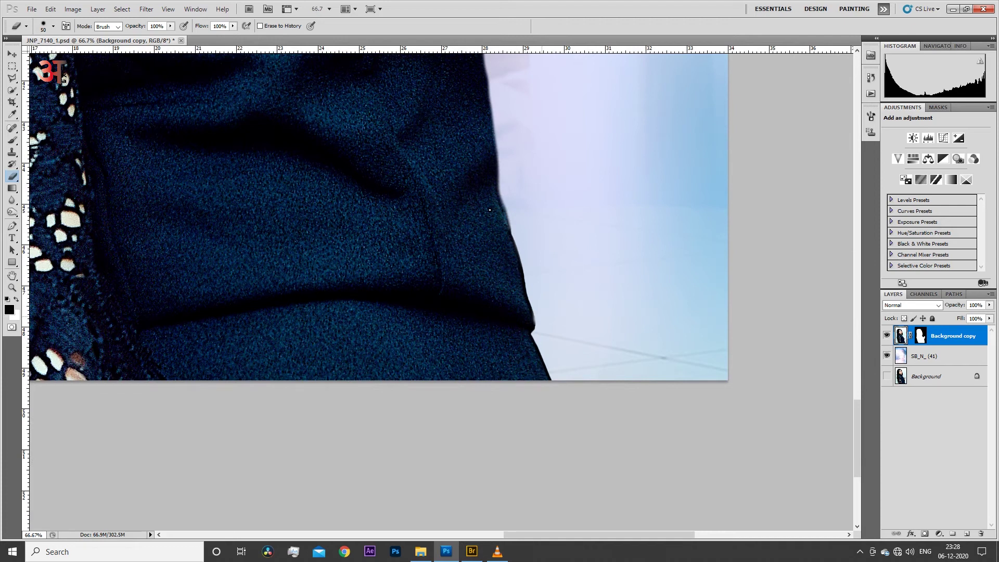
scroll(490, 209, "down", 1)
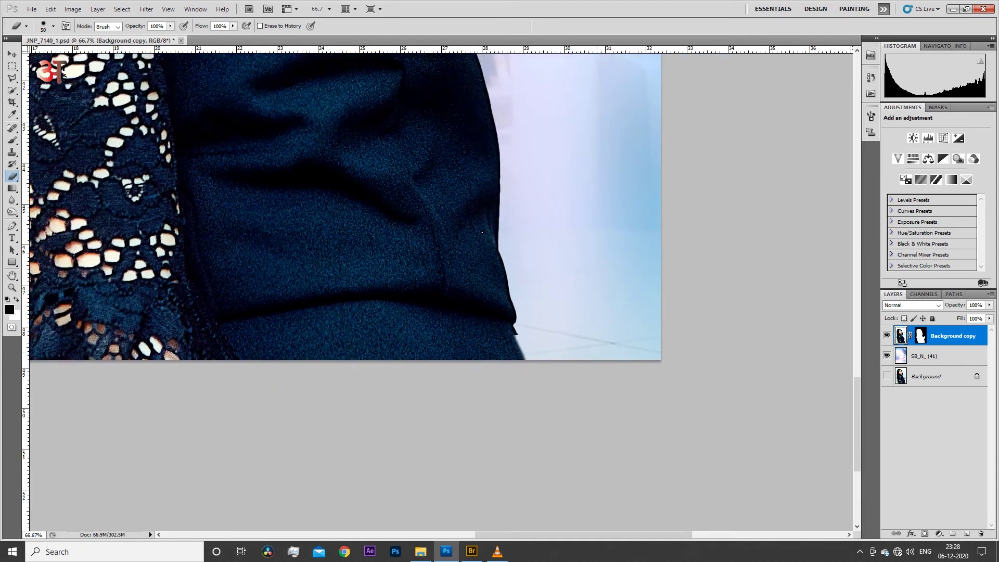
scroll(490, 210, "down", 1)
scroll(490, 210, "down", 2)
scroll(490, 209, "down", 1)
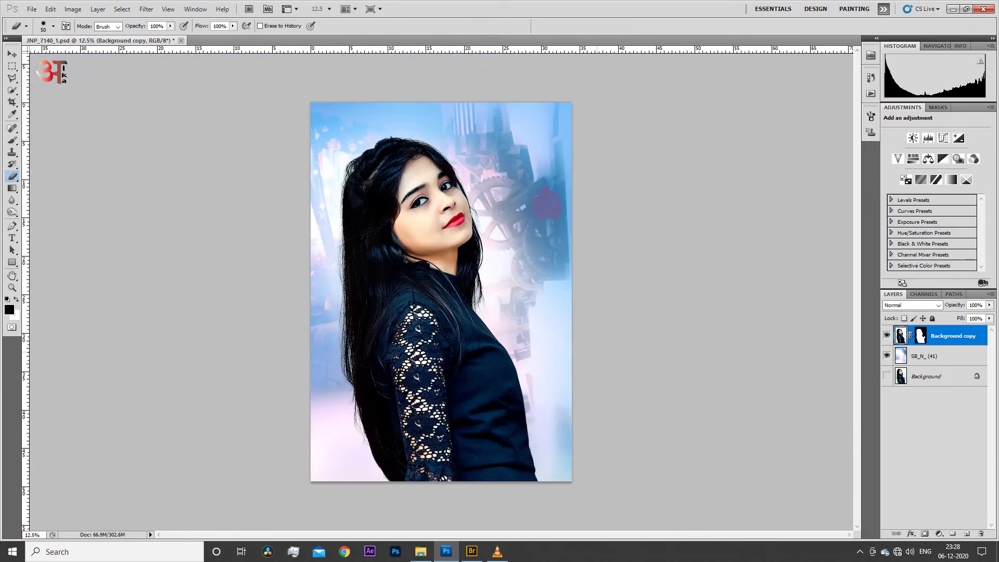
Step: Adjust the zoom level and save the document
key("ctrl+plus")
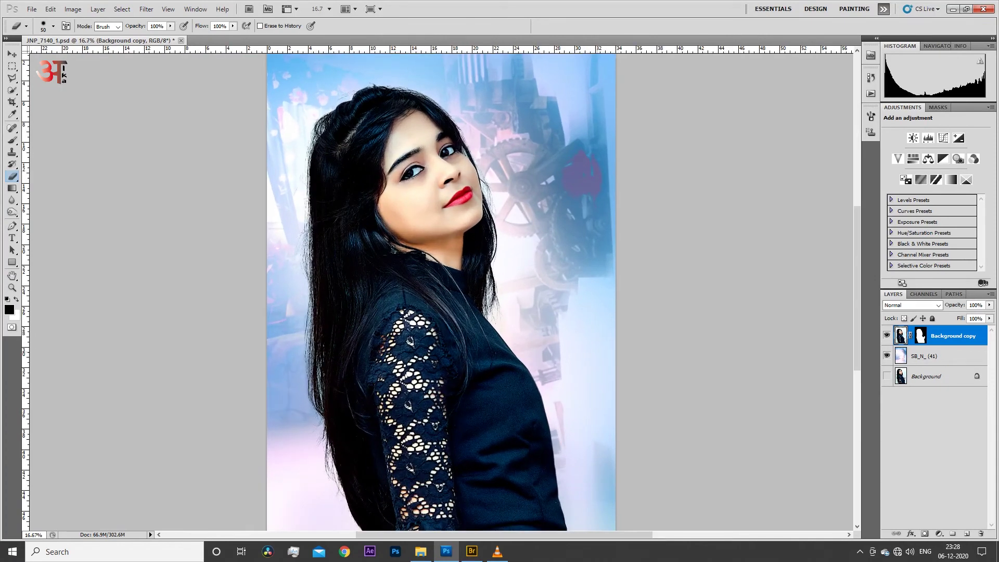
key("ctrl+minus")
key("ctrl+plus")
key("ctrl+s")
Step: Toggle the woman's layer to compare, then view neck, shoulder and hair edge at 66.7%
left_click(887, 336)
left_click(887, 336)
left_click(887, 336)
left_click(887, 336)
key("ctrl+plus")
key("ctrl+plus")
key("ctrl+plus")
key("ctrl+plus")
key("ctrl+plus")
key("ctrl+plus")
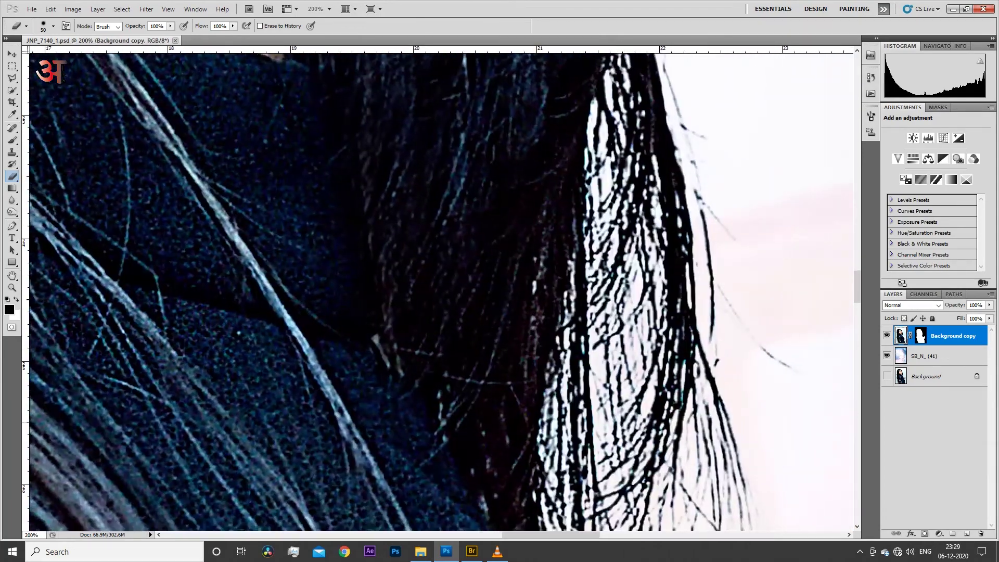
key("ctrl+minus")
key("ctrl+minus")
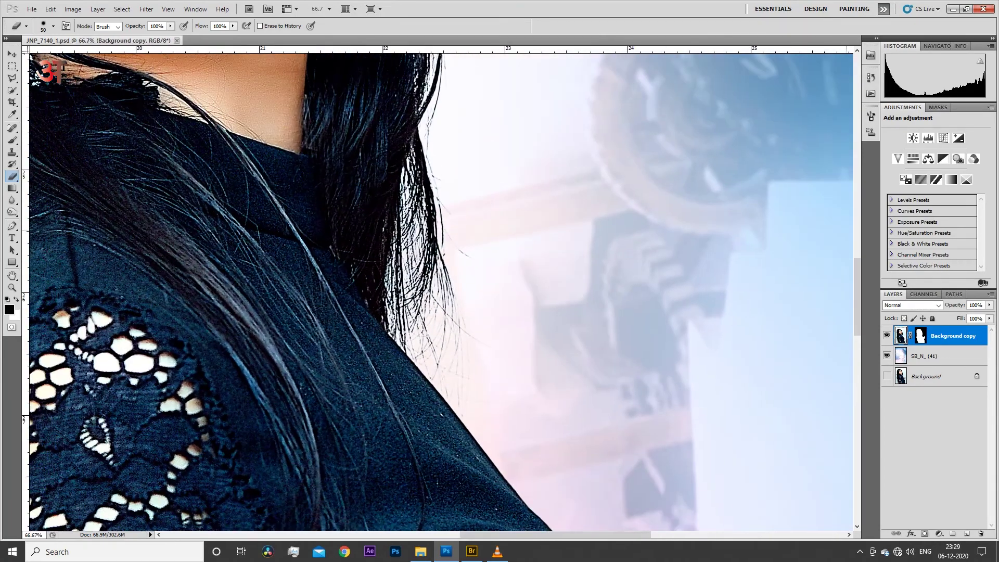
Step: Choose the Burn Tool with Shadows range at 52% exposure
right_click(12, 212)
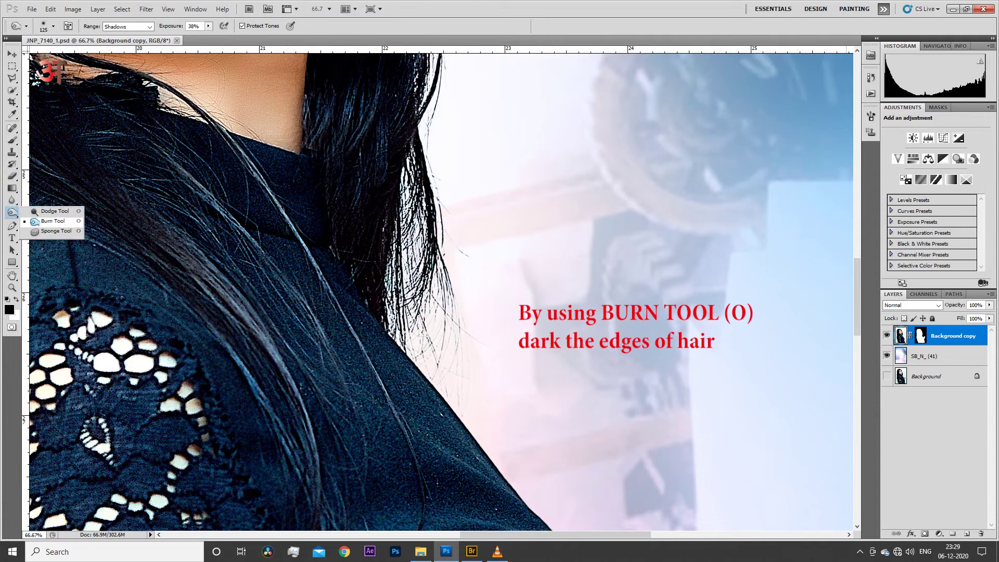
left_click(41, 223)
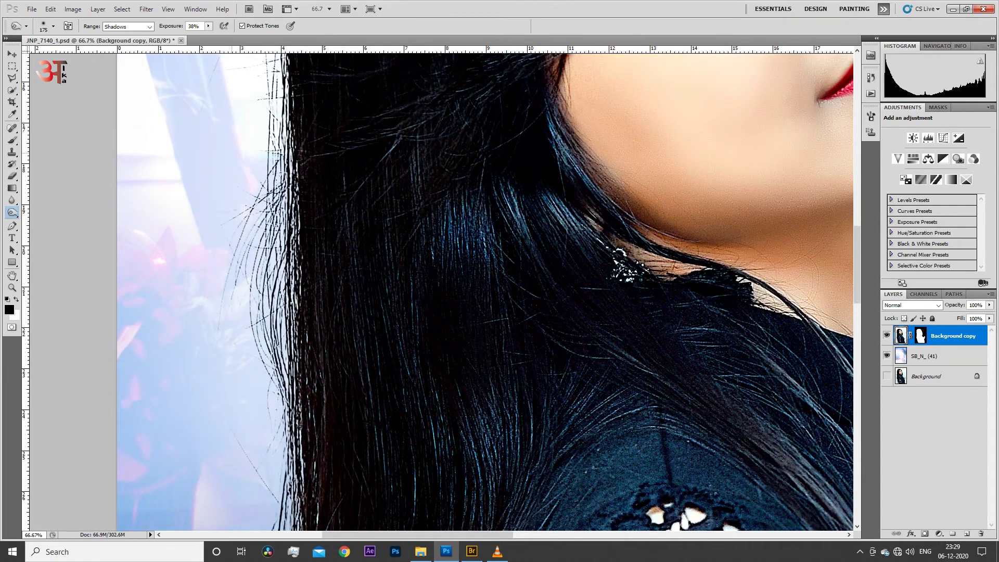
key("5")
key("2")
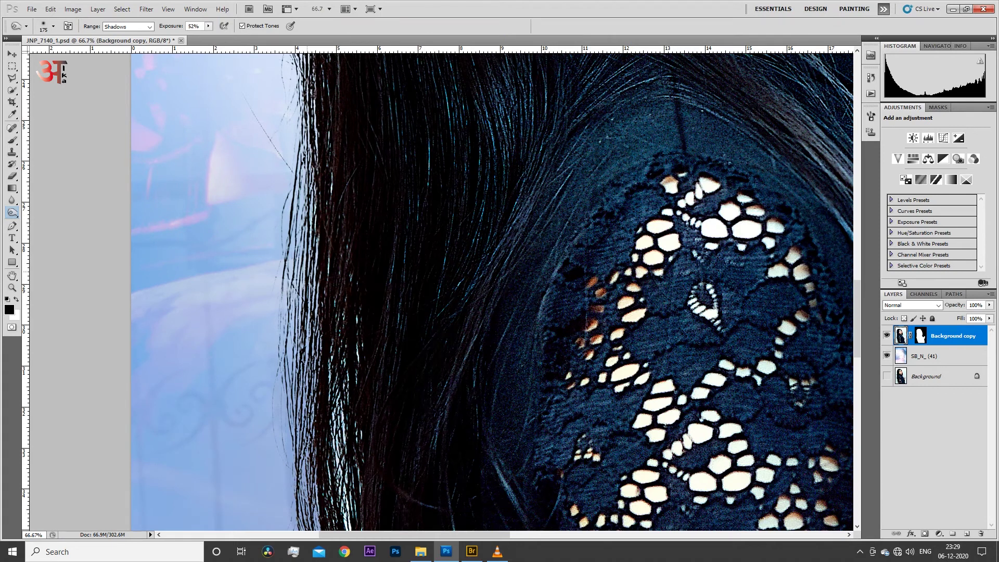
Step: Set the burn brush to about 150 and burn the outer hair edges
key("bracketright")
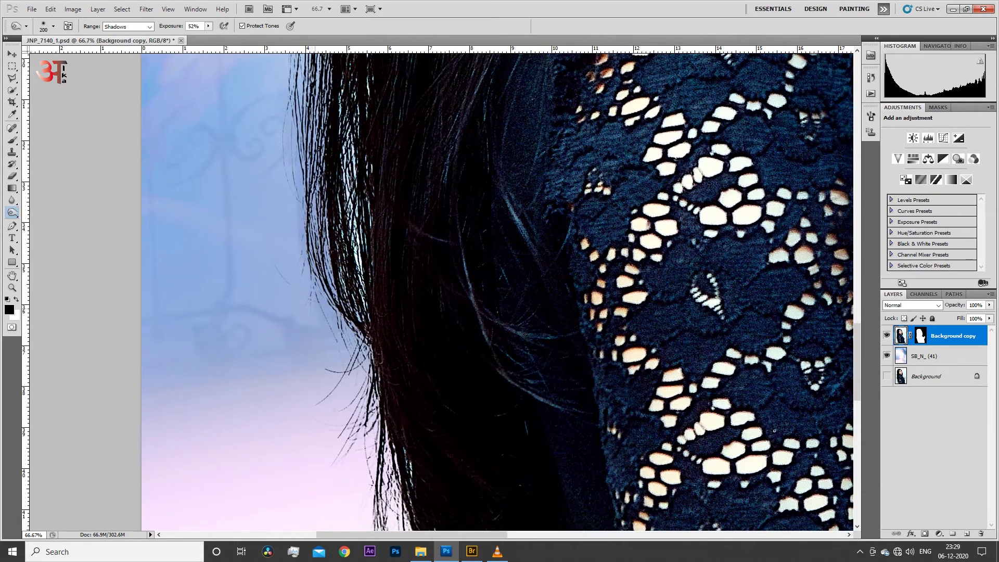
key("bracketleft")
key("bracketleft")
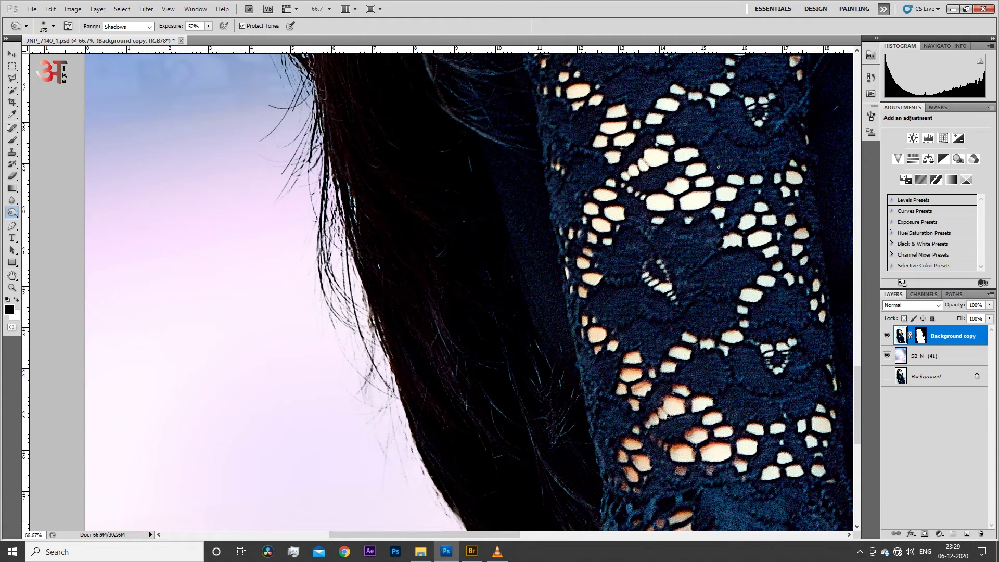
key("bracketleft")
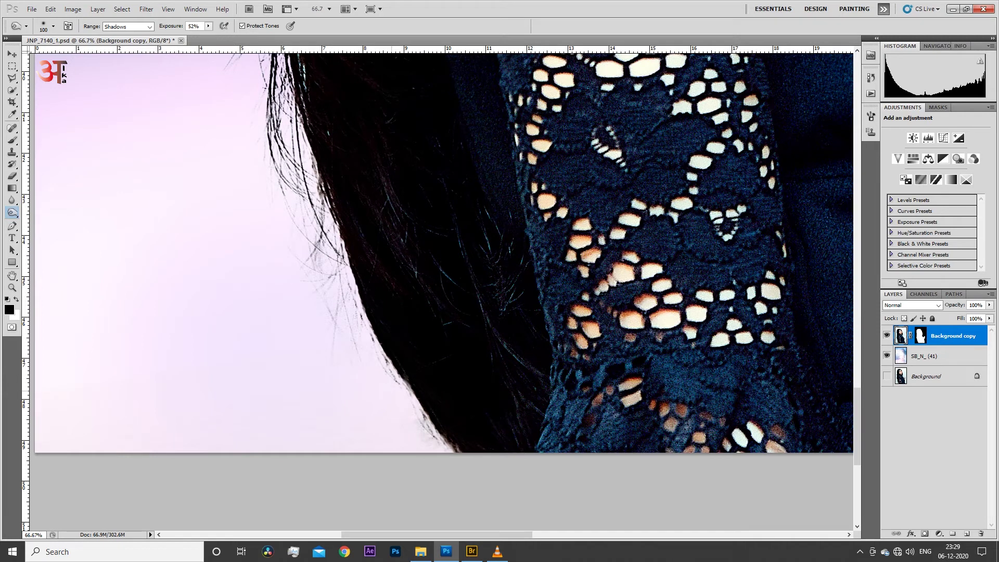
key("bracketright")
key("bracketright")
scroll(442, 292, "up", 3)
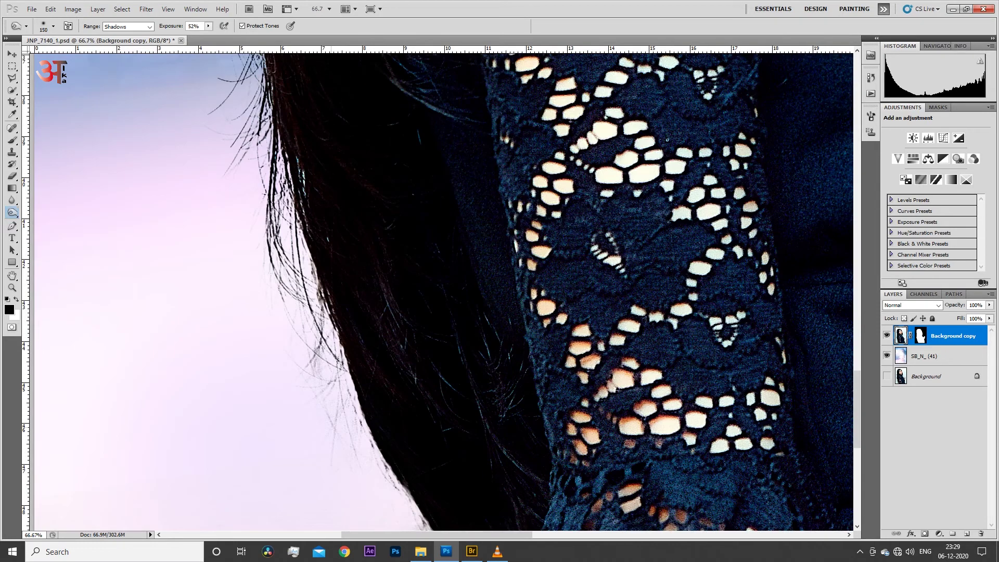
Step: Switch to the Eraser and enlarge its brush to 200
key("e")
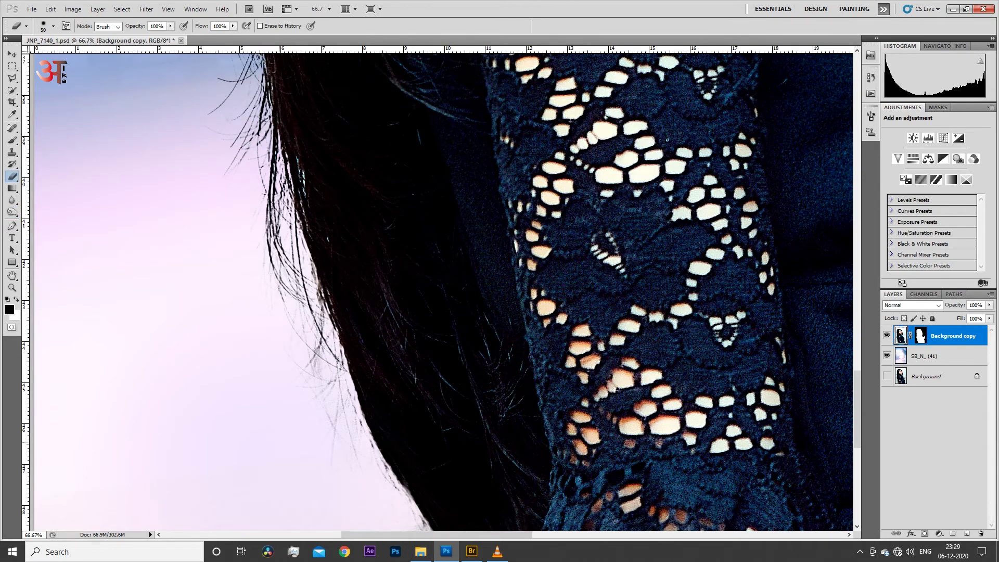
key("bracketright")
scroll(443, 291, "down", 3)
key("bracketright")
key("bracketright")
key("bracketright")
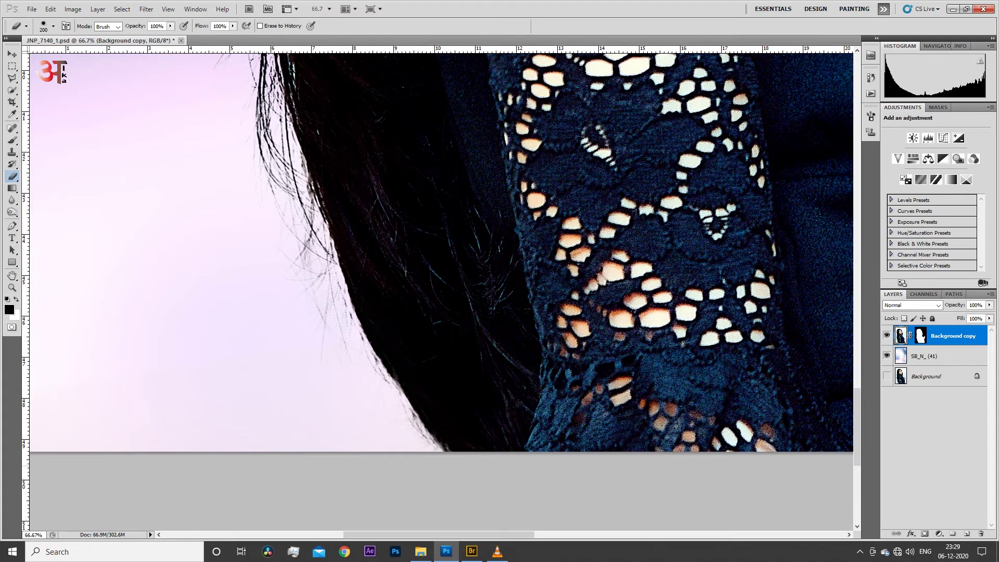
Step: Zoom out to 12.5% to view the whole portrait, save, and select the Move tool
scroll(442, 291, "up", 3)
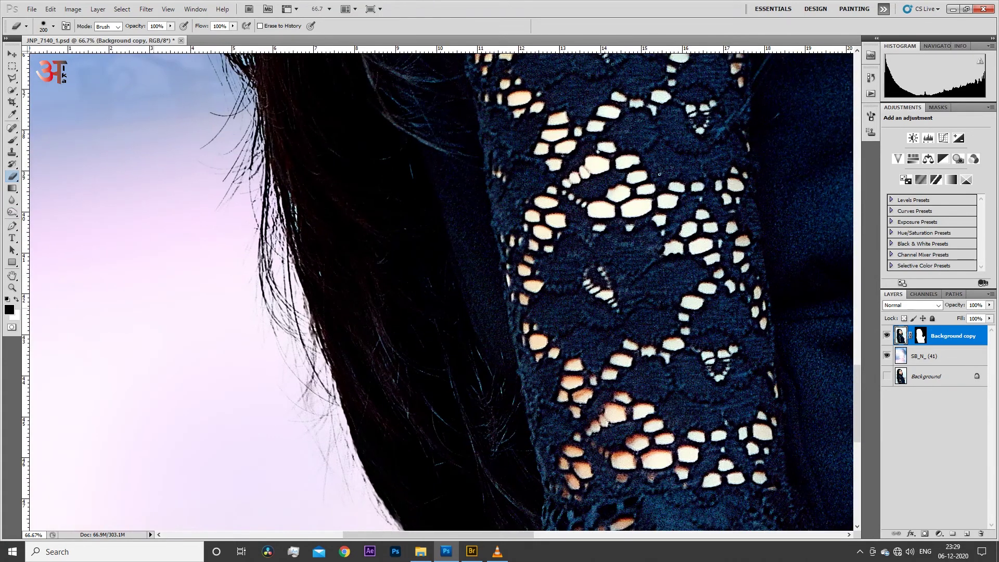
scroll(442, 291, "up", 5)
scroll(443, 291, "up", 5)
scroll(443, 292, "up", 5)
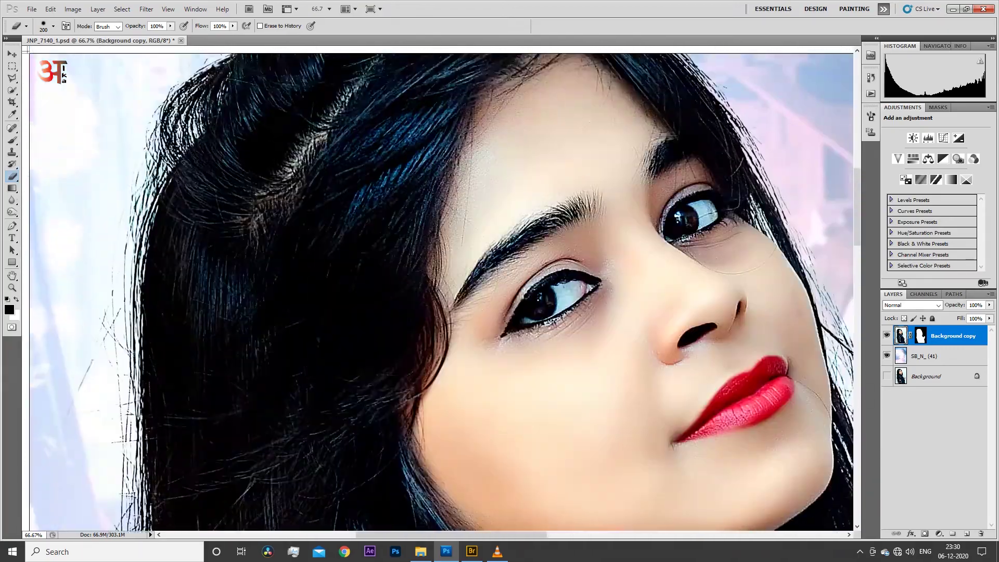
scroll(443, 292, "up", 5)
scroll(442, 291, "right", 2)
scroll(442, 291, "down", 2)
scroll(443, 292, "down", 2)
scroll(442, 291, "down", 1)
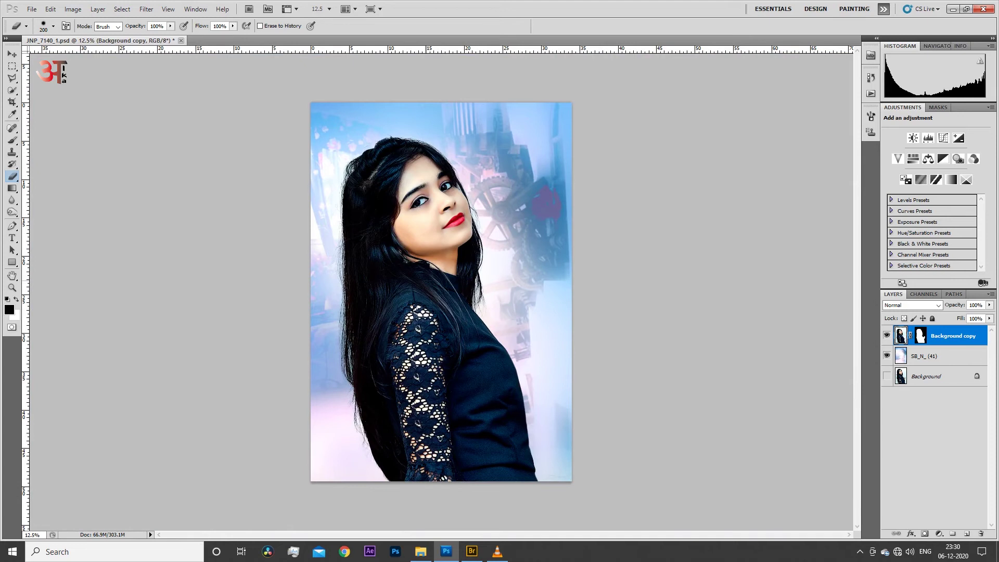
key("ctrl+s")
key("v")
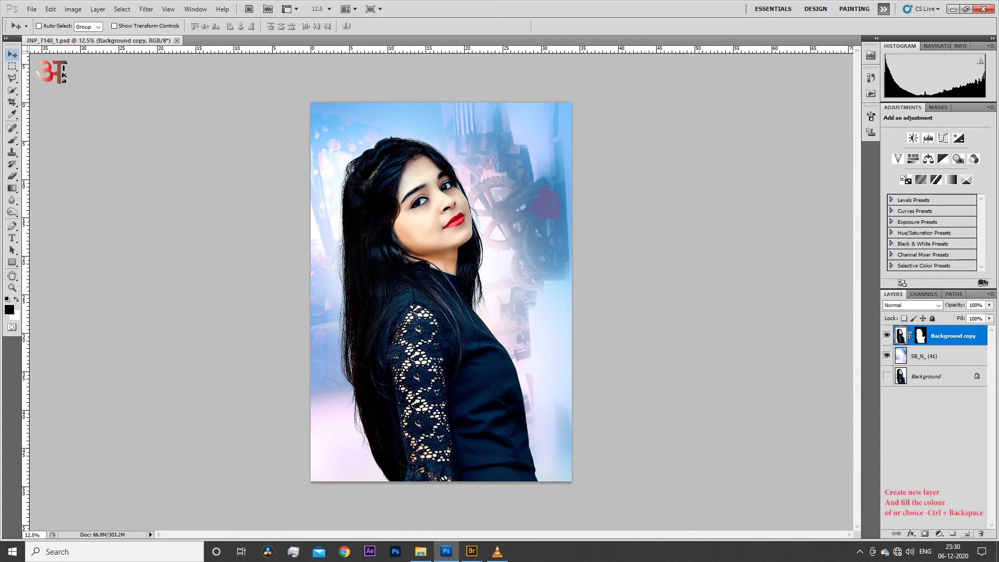
Step: Add a new layer filled with black and select the whole canvas
left_click(953, 534)
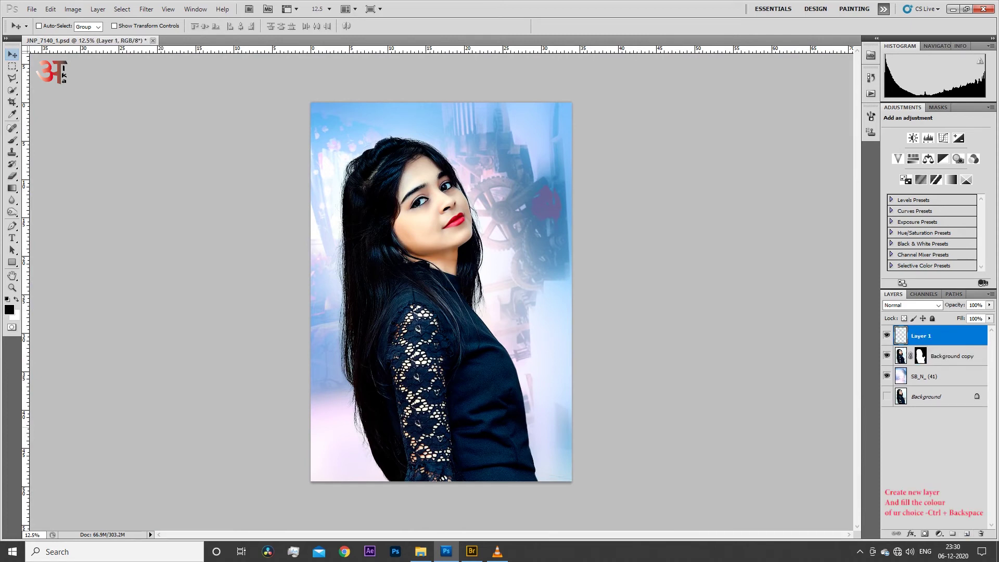
key("x")
key("ctrl+BackSpace")
key("m")
key("ctrl+a")
Step: Shrink the selection slightly inward from the edges with Transform Selection
left_click(122, 9)
left_click(156, 164)
left_click_drag(572, 102, 561, 119)
left_click_drag(311, 482, 323, 463)
left_click_drag(560, 119, 557, 119)
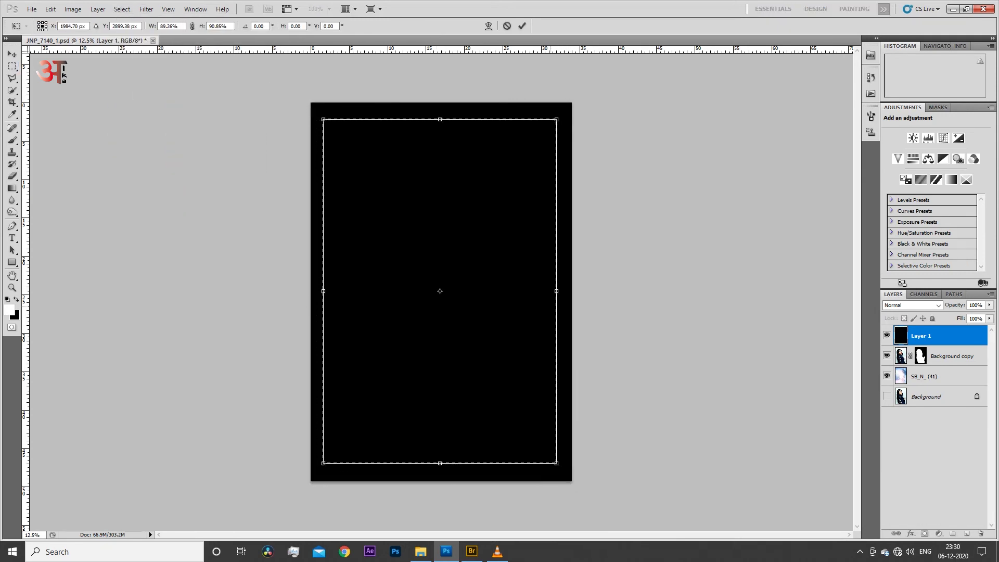
key("Return")
Step: Feather the inset selection by 12 pixels
key("shift+F6")
key("Return")
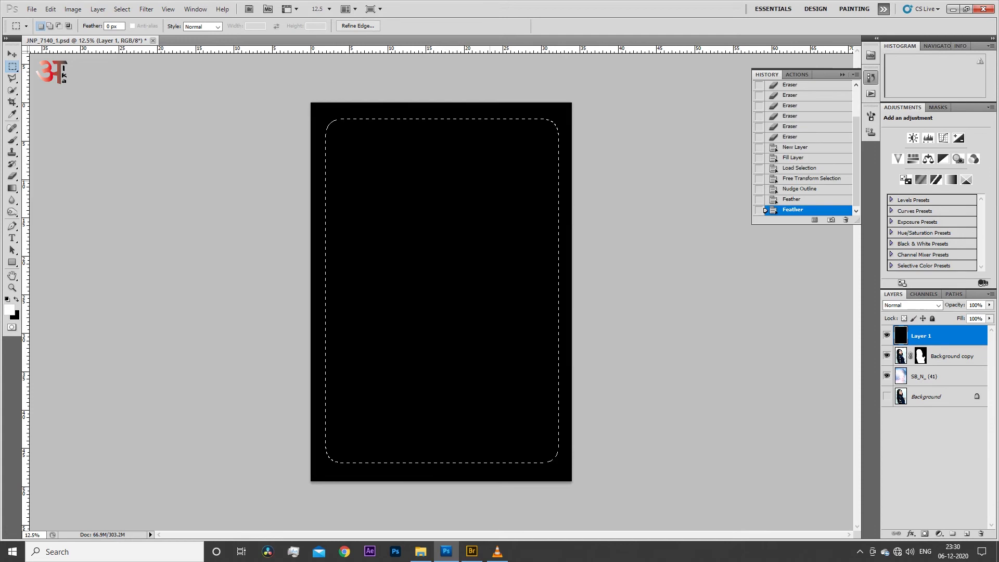
right_click(491, 177)
left_click(507, 206)
key("BackSpace")
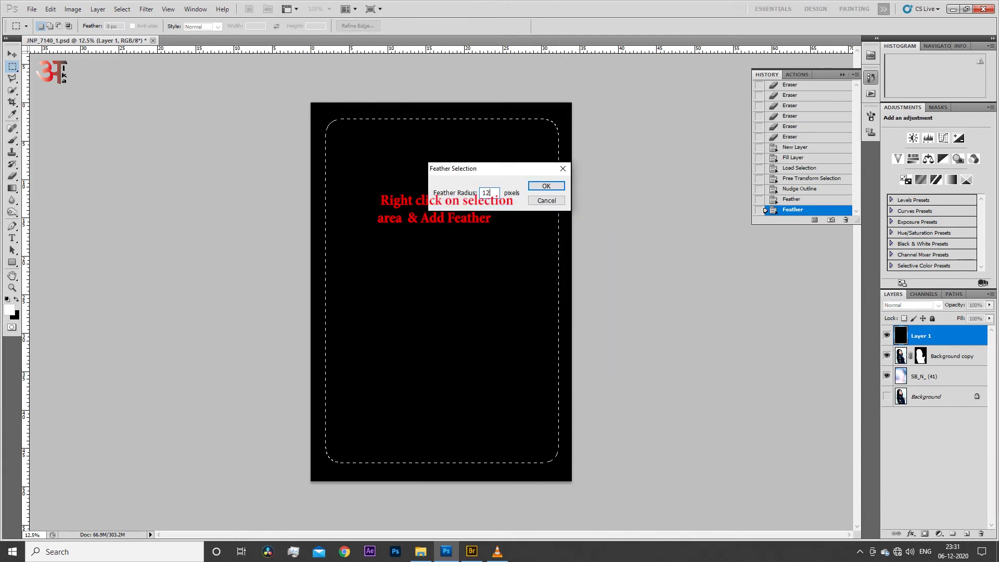
key("Return")
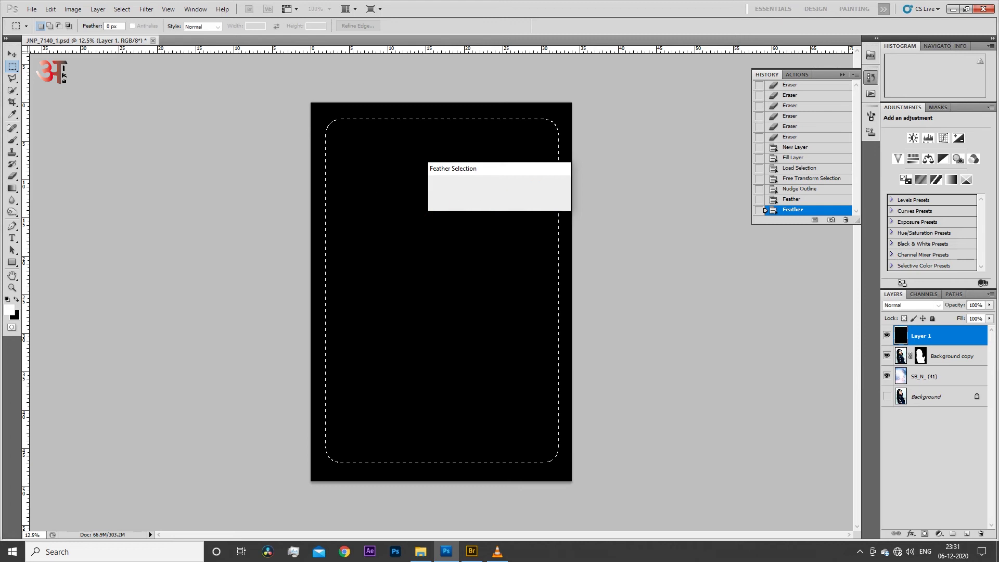
Step: Clear the black from the centre, deselect, and set Layer 1 fill to 47%
key("Delete")
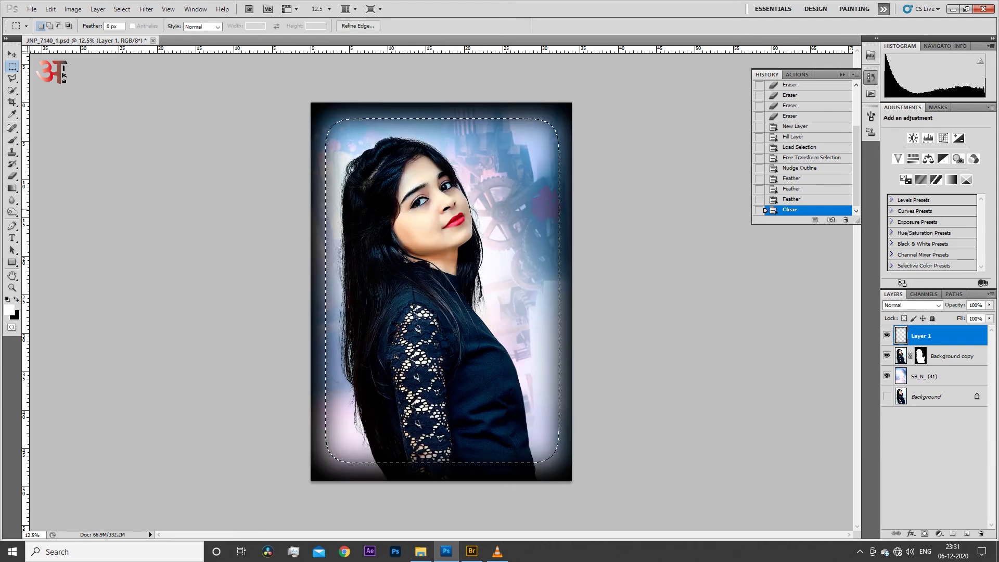
key("Delete")
key("ctrl+d")
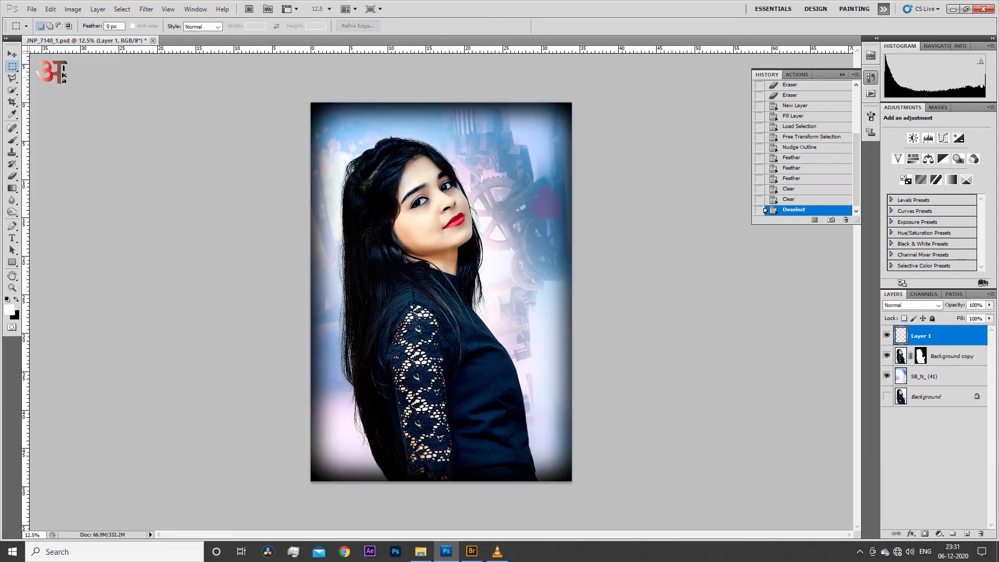
left_click(989, 318)
left_click_drag(991, 329, 960, 329)
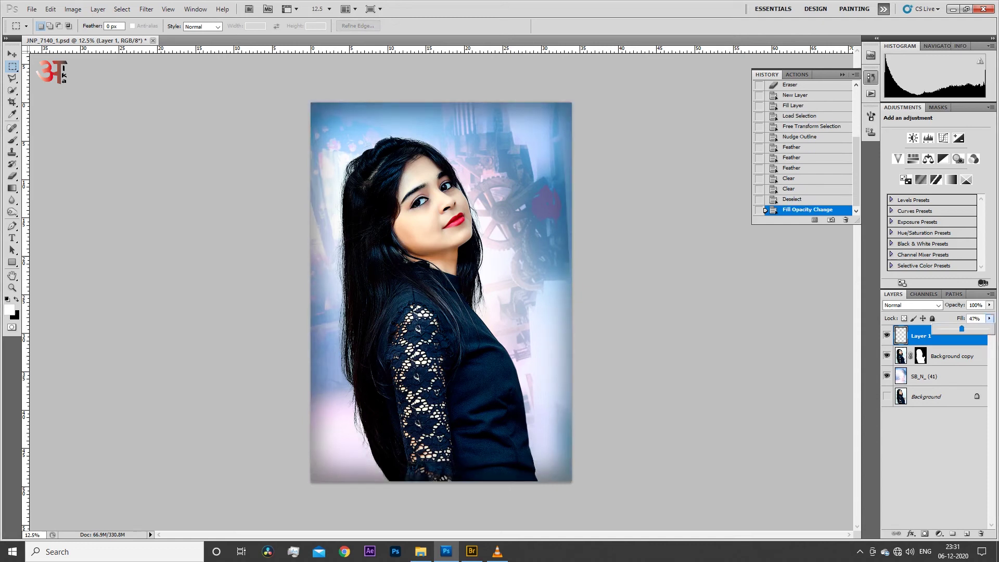
key("Return")
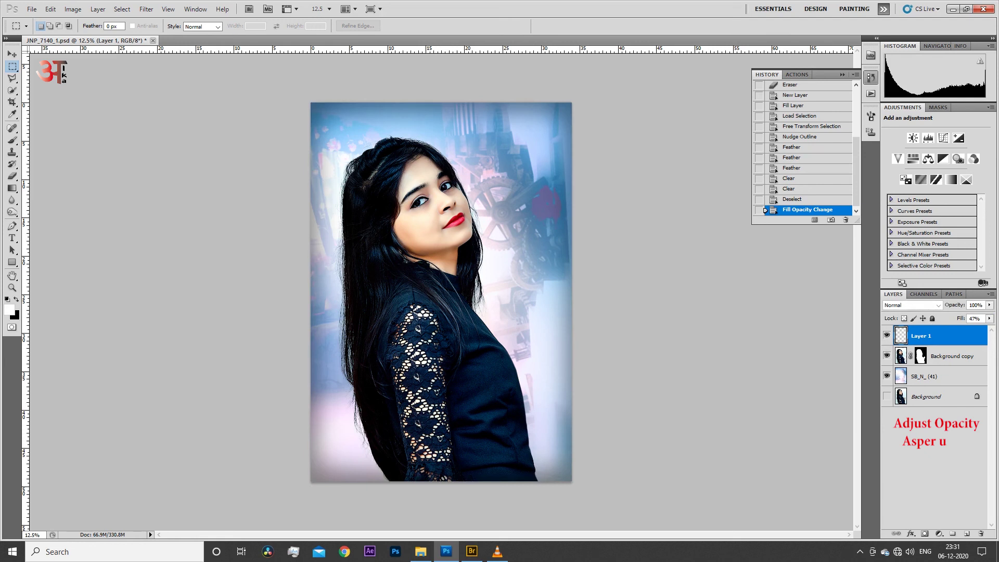
Step: Set Layer 1 opacity to 91% and save the document
left_click(989, 305)
left_click_drag(990, 316, 984, 315)
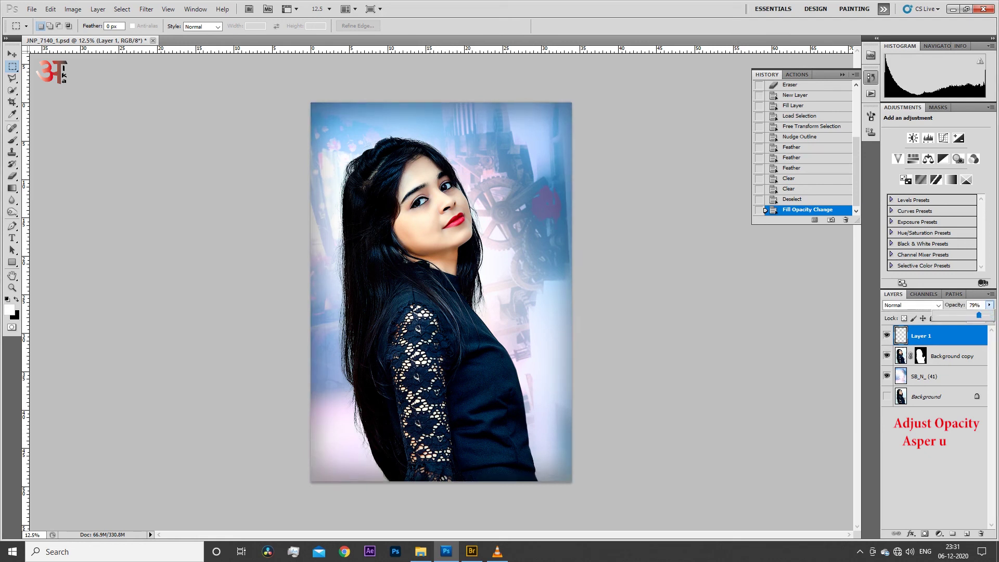
left_click_drag(984, 315, 985, 316)
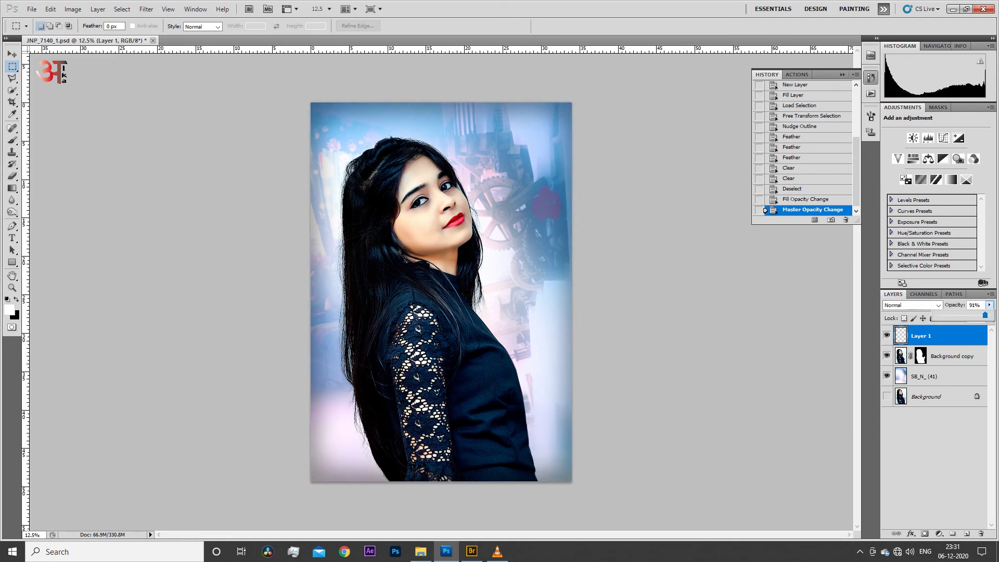
key("v")
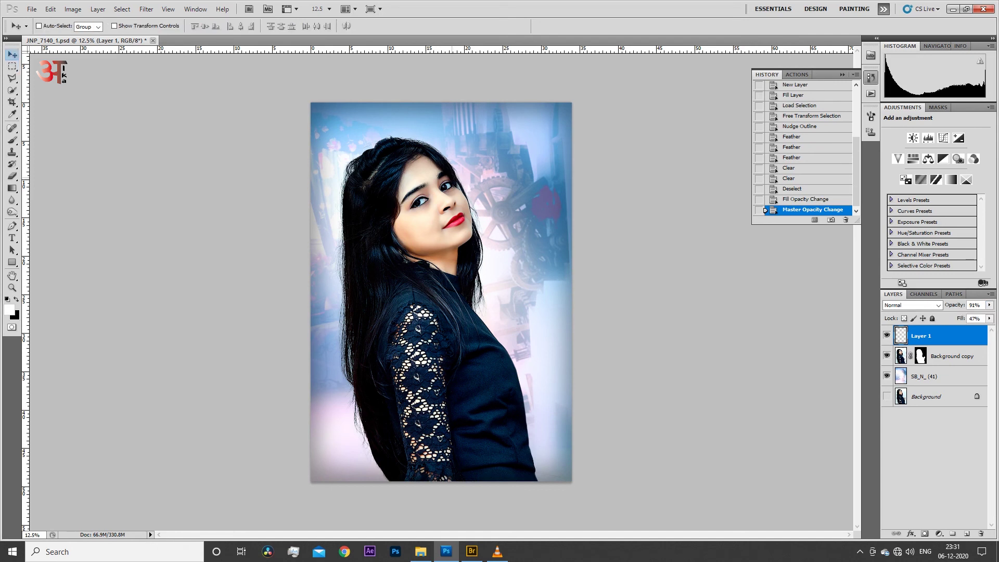
key("ctrl+s")
right_click(423, 194)
Step: With Background copy active, save as JPEG 'JNP_7140_1 copy.JPG' in the BG change folder
left_click(443, 201)
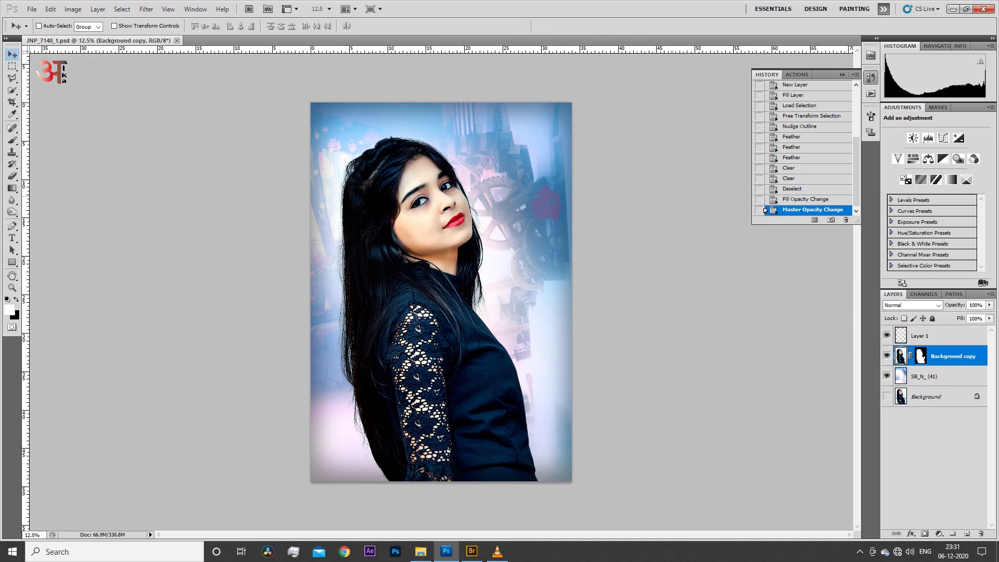
key("ctrl+shift+s")
left_click(931, 274)
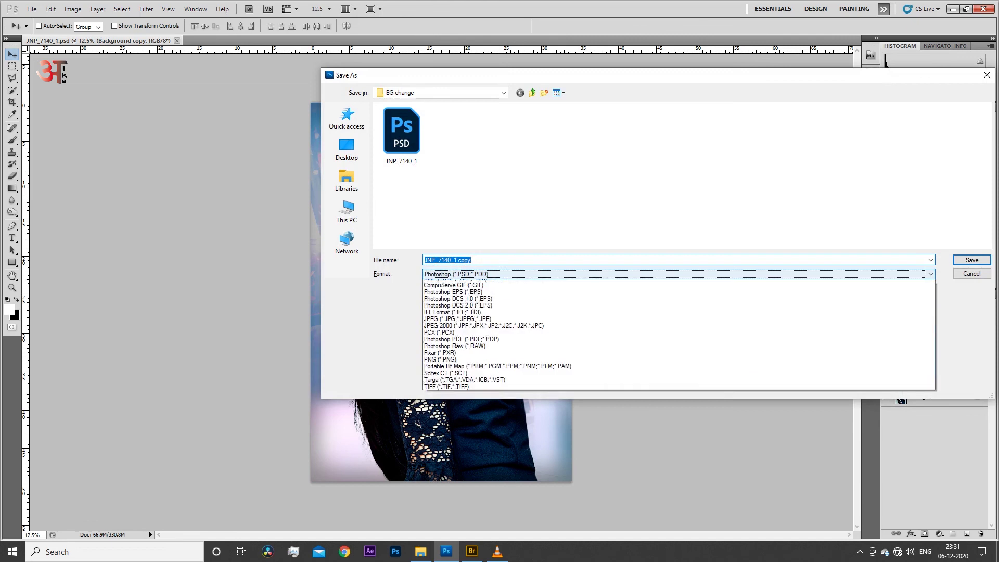
key("Down")
key("Return")
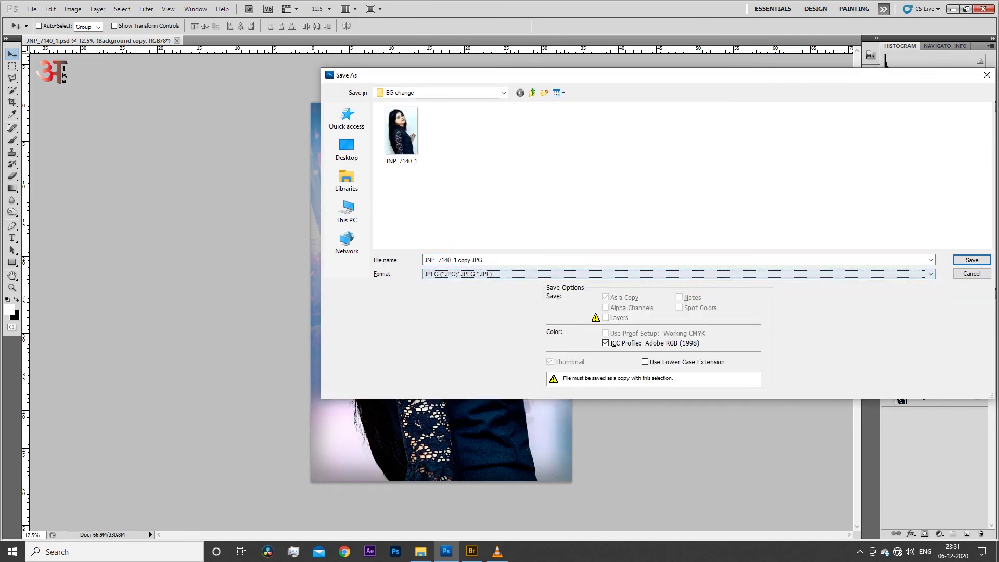
key("Return")
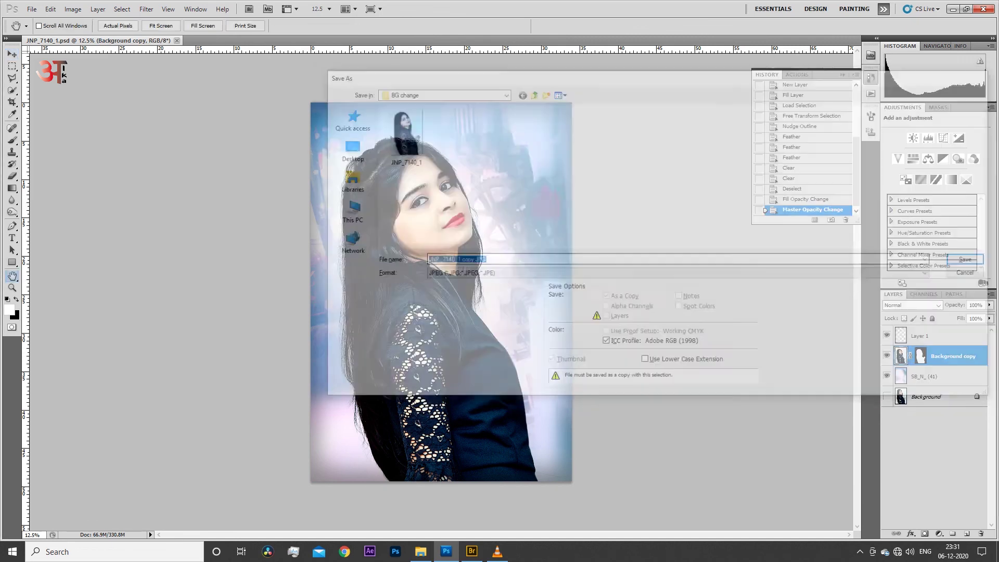